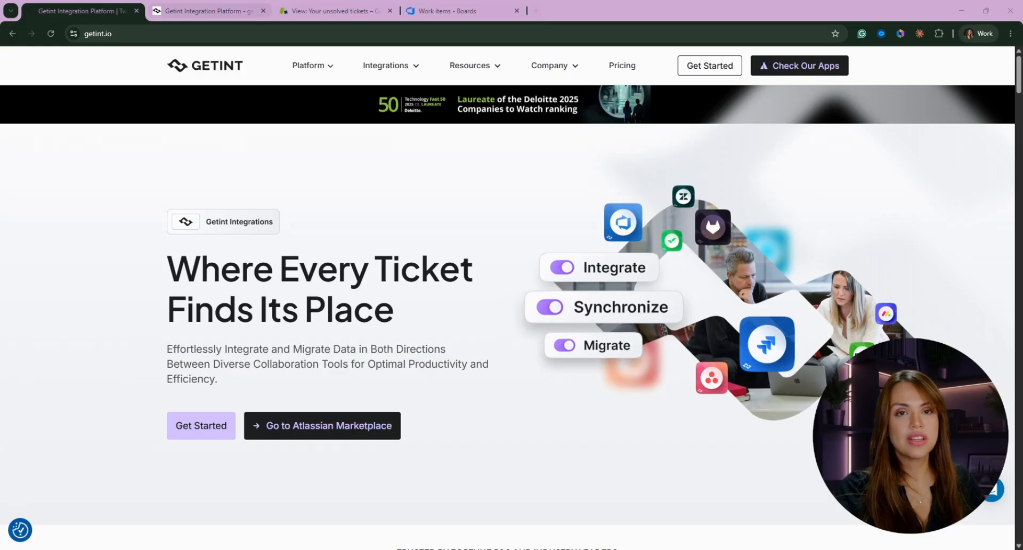
# Switch to the Getint platform and create a new integration of the Continuous Sync type
pyautogui.click(202, 13)
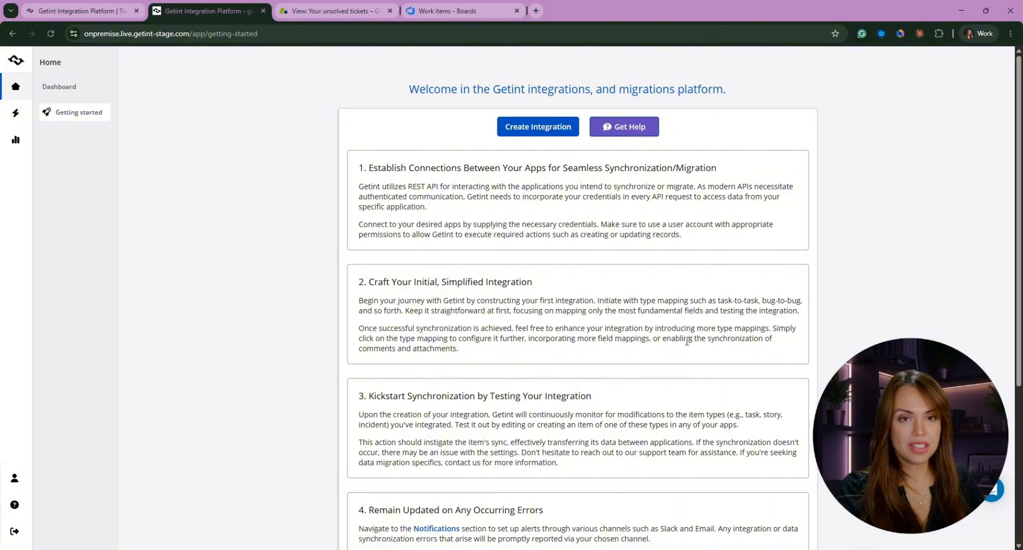
pyautogui.click(527, 128)
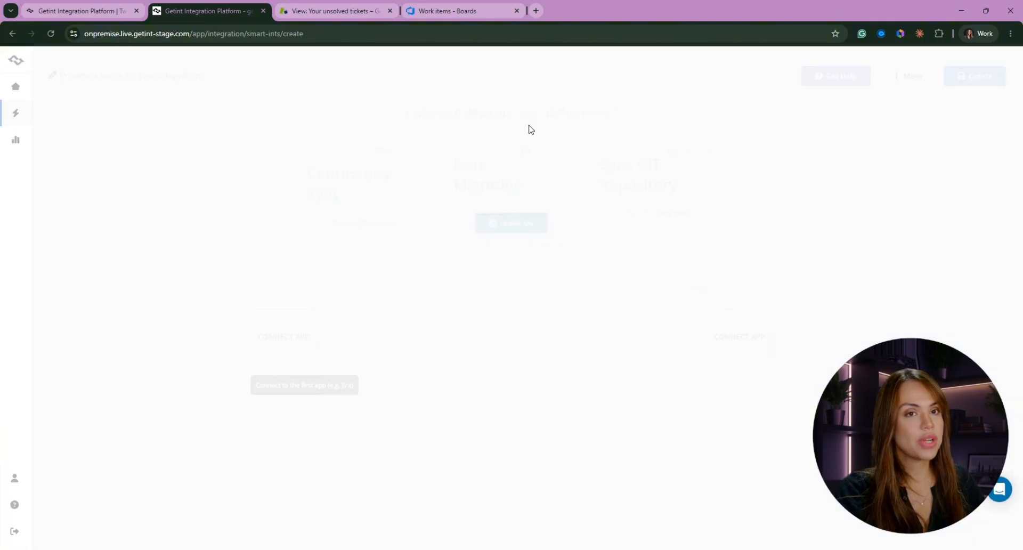
pyautogui.click(361, 227)
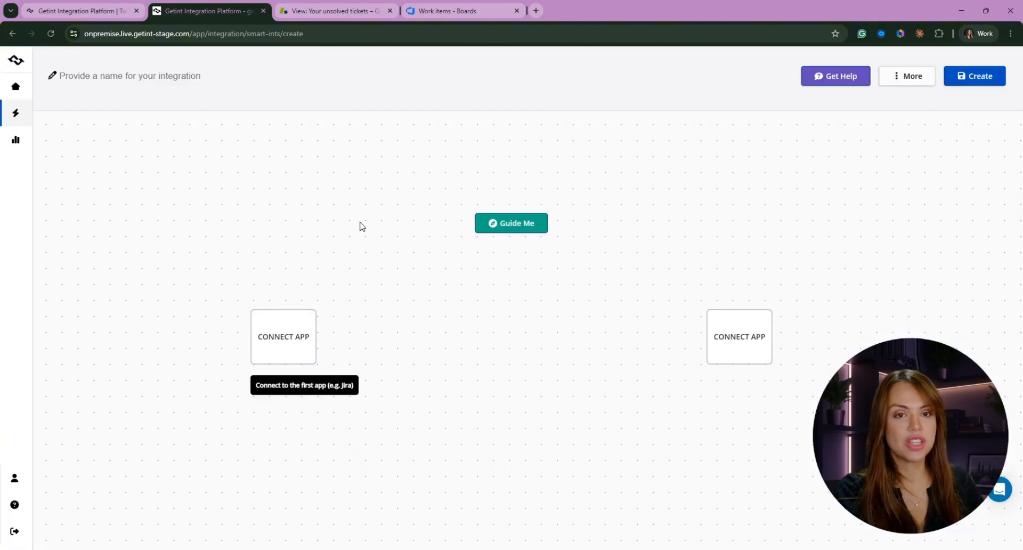
# Choose Azure DevOps as the first app of the integration and start creating a new connection
pyautogui.click(294, 341)
pyautogui.click(869, 169)
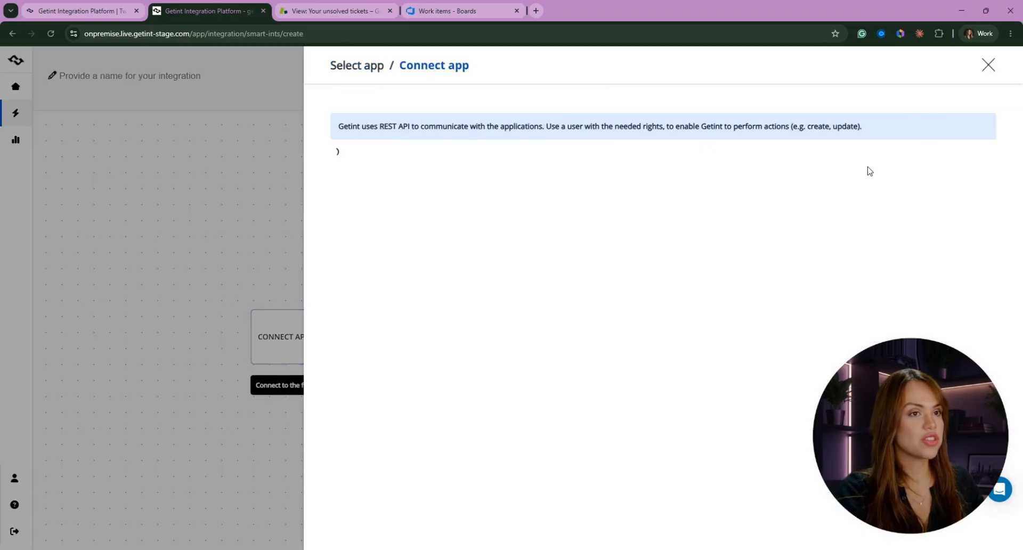
pyautogui.click(391, 209)
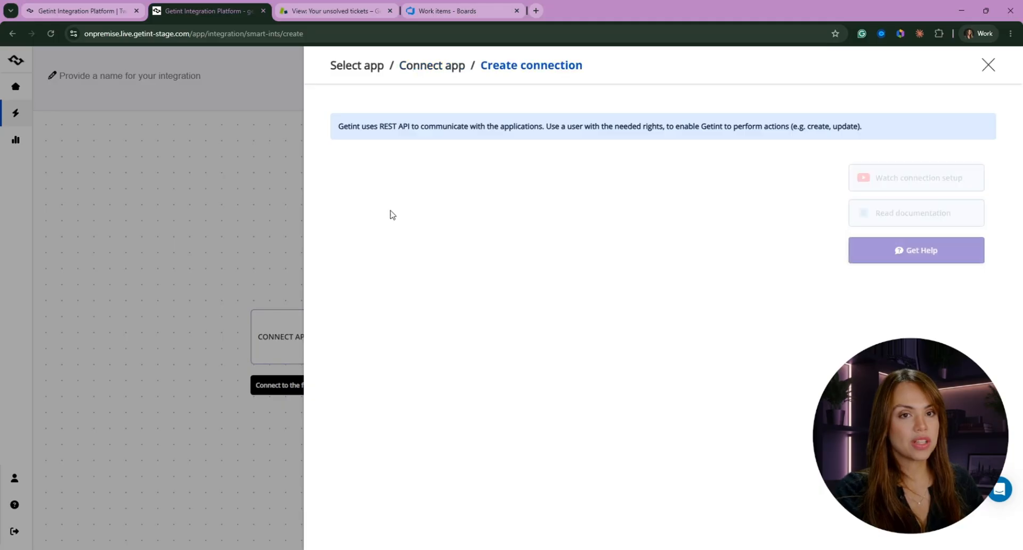
pyautogui.click(356, 245)
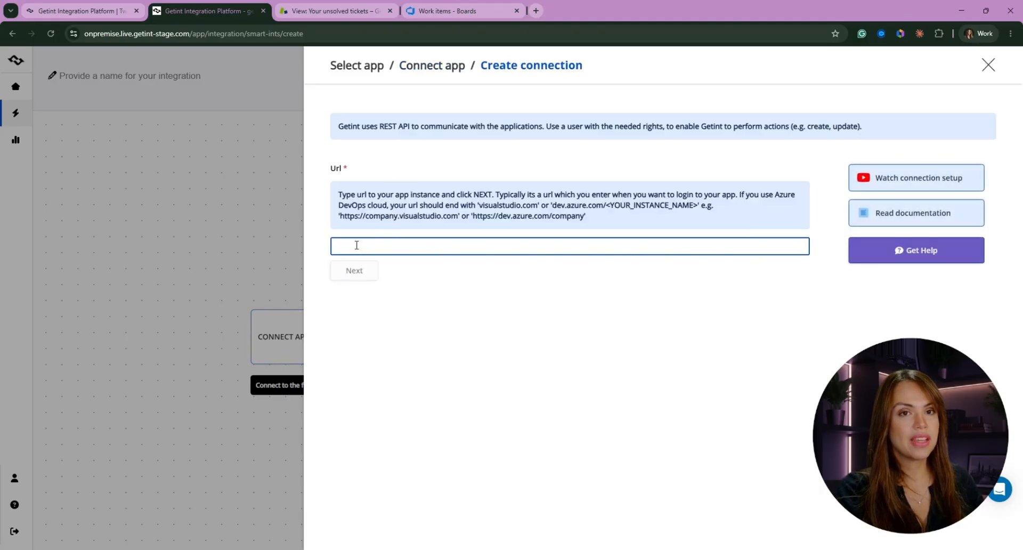
pyautogui.click(468, 13)
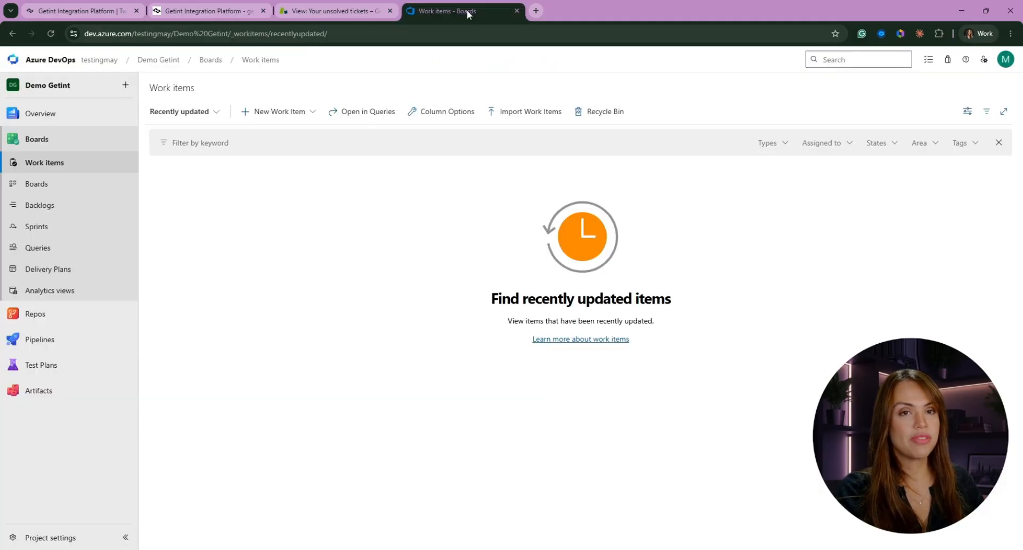
pyautogui.doubleClick(137, 35)
pyautogui.moveTo(199, 33); pyautogui.dragTo(83, 34)
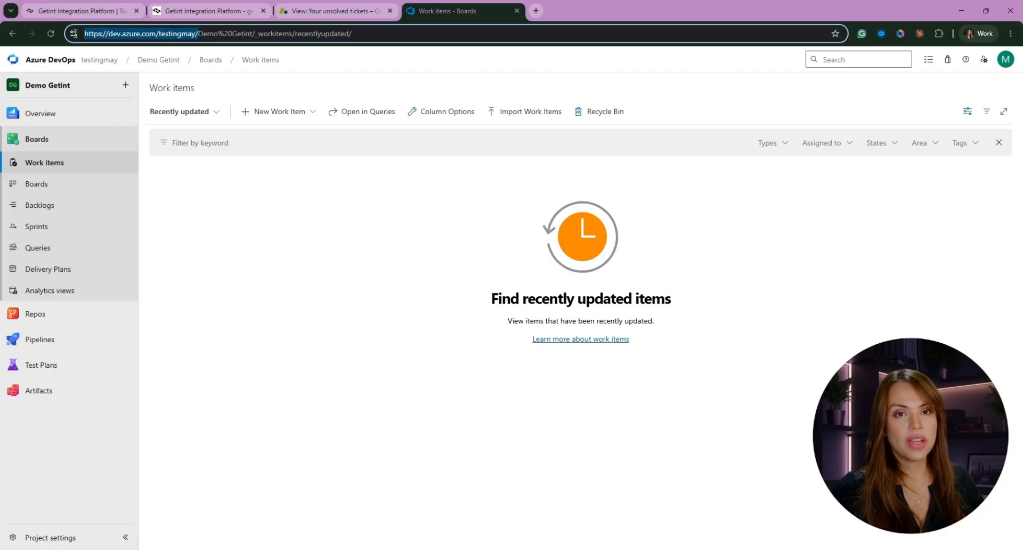
# In the Azure DevOps personal access token settings, start a new token named "Getint ADO"
pyautogui.click(985, 60)
pyautogui.click(940, 236)
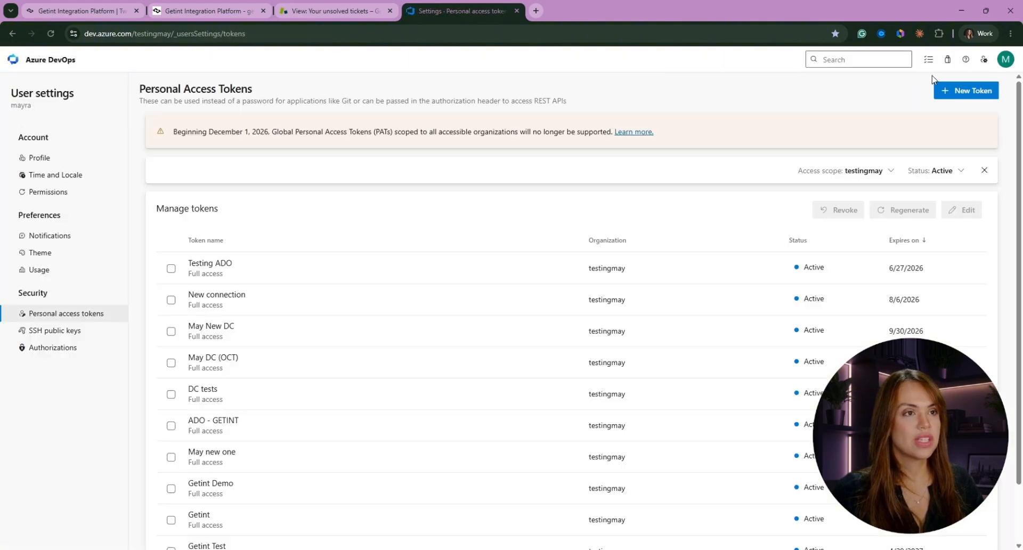
pyautogui.click(967, 93)
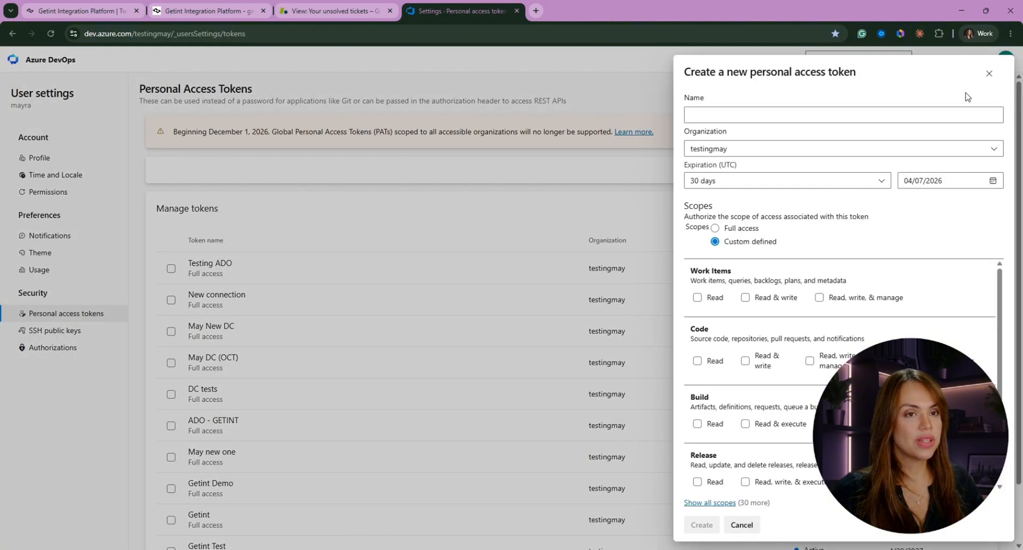
pyautogui.click(712, 112)
pyautogui.write('Getint ADO')
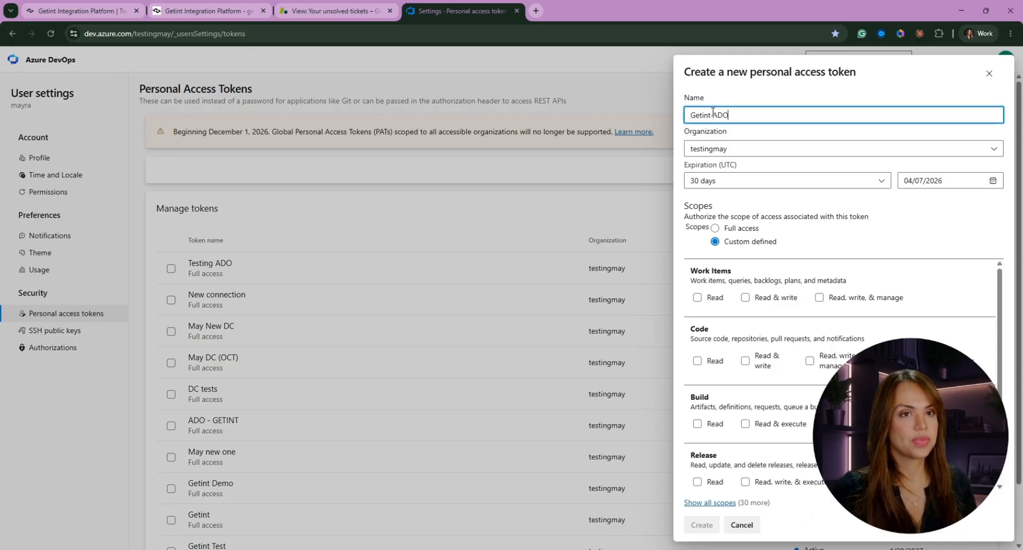
# Set the new token's expiration to 90 days
pyautogui.click(714, 183)
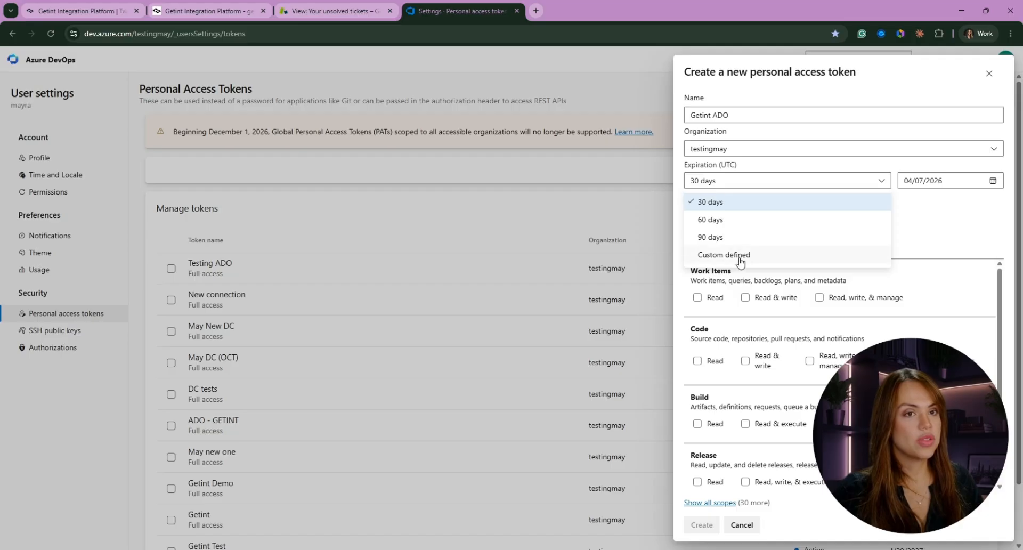
pyautogui.click(727, 239)
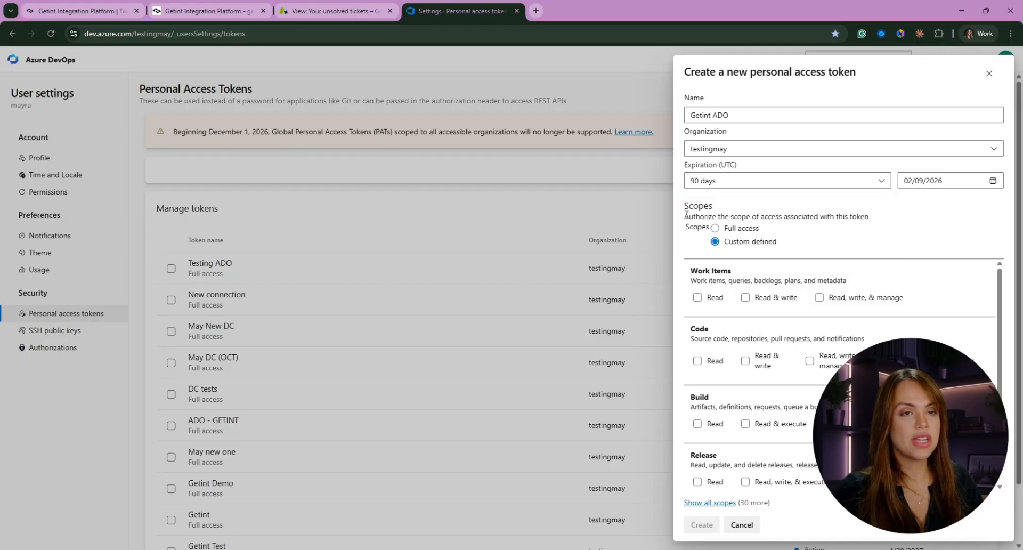
pyautogui.click(993, 182)
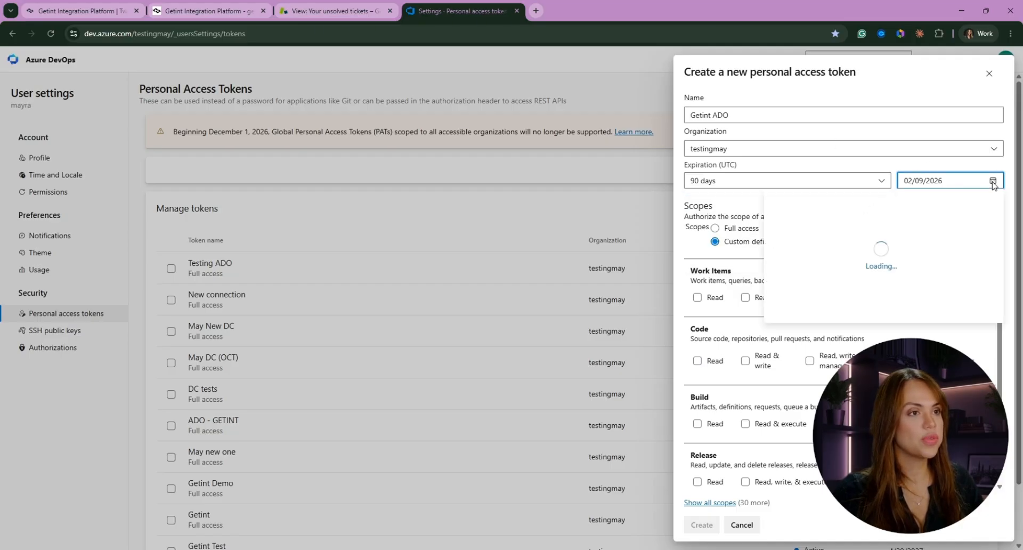
pyautogui.click(993, 181)
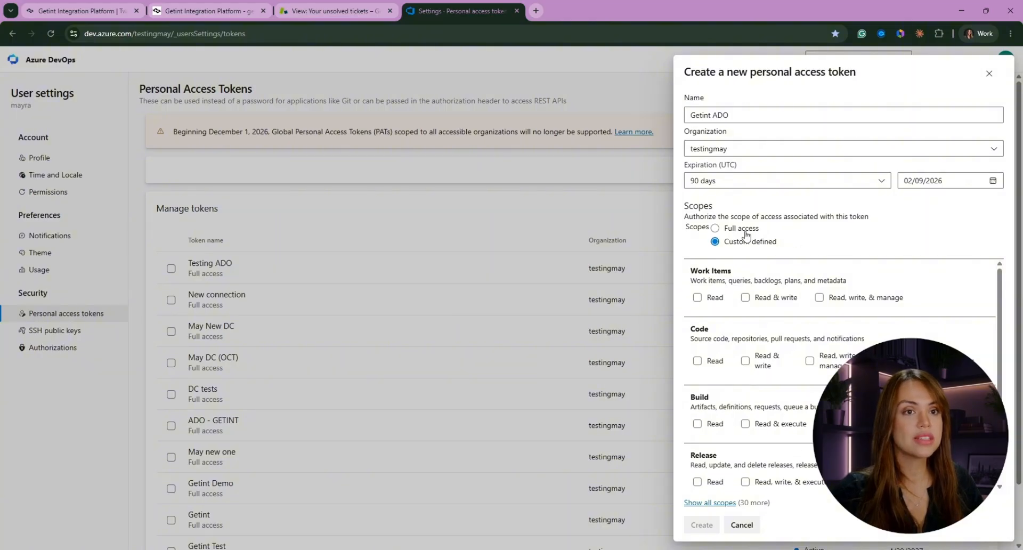
# Give the token the Full access scope, create it and copy the generated token
pyautogui.click(715, 228)
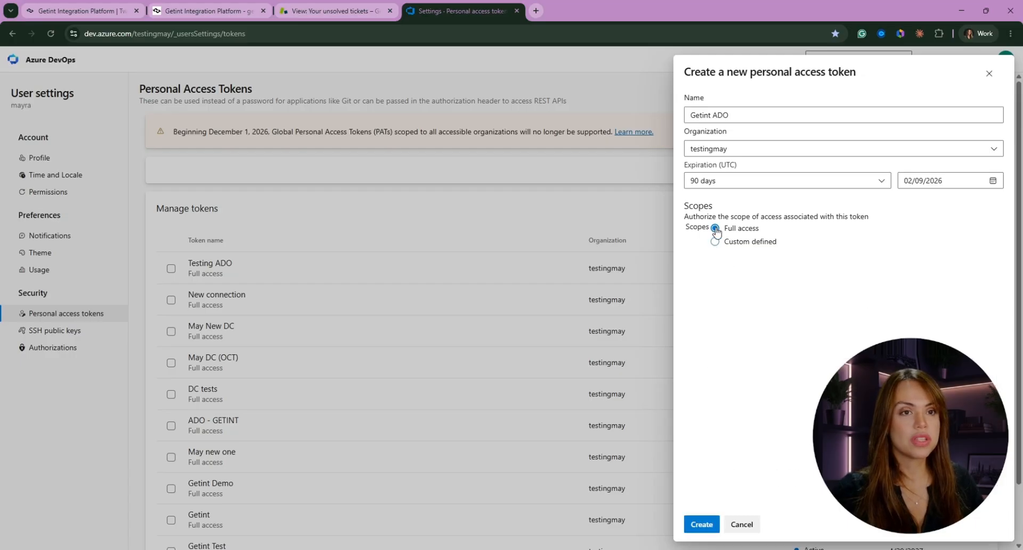
pyautogui.click(699, 525)
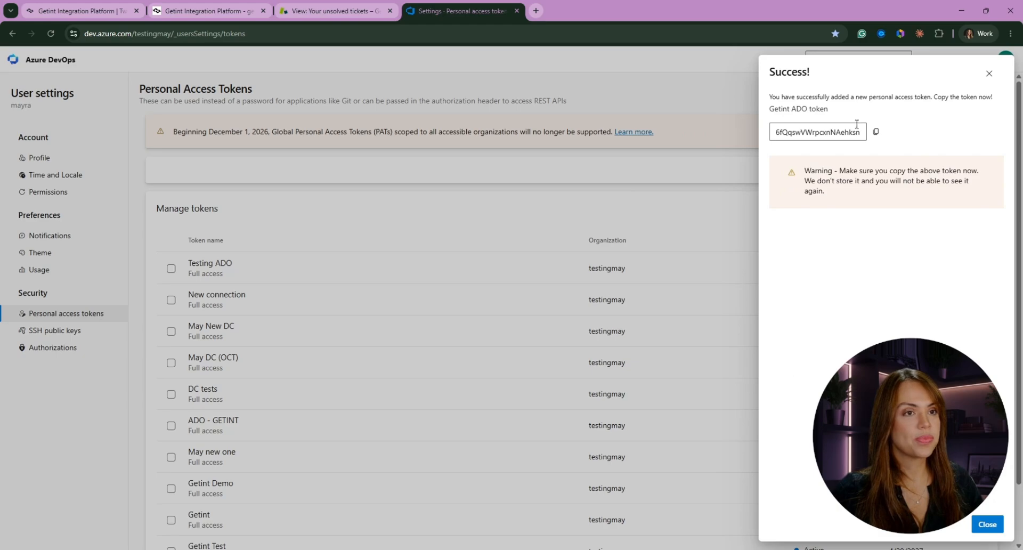
pyautogui.click(878, 133)
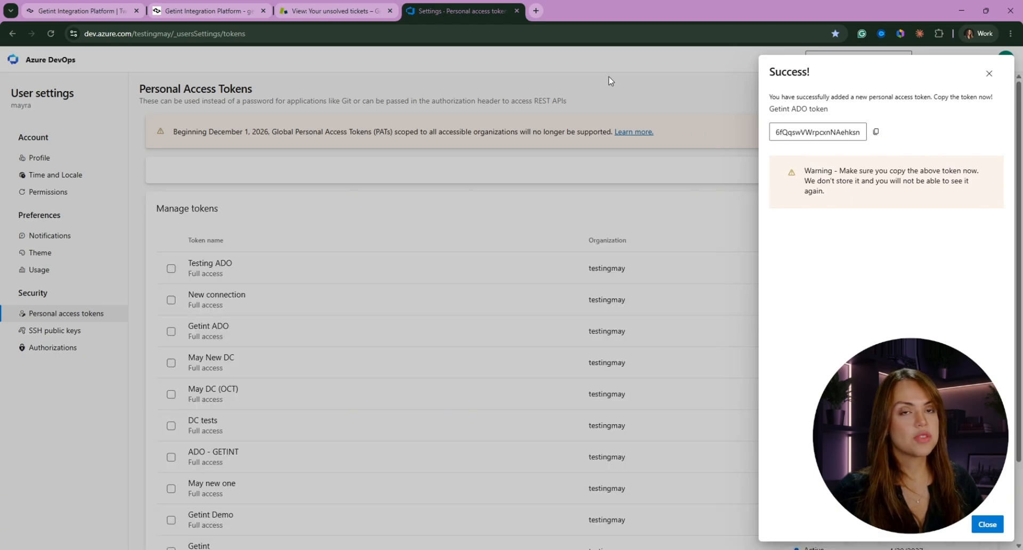
pyautogui.click(214, 10)
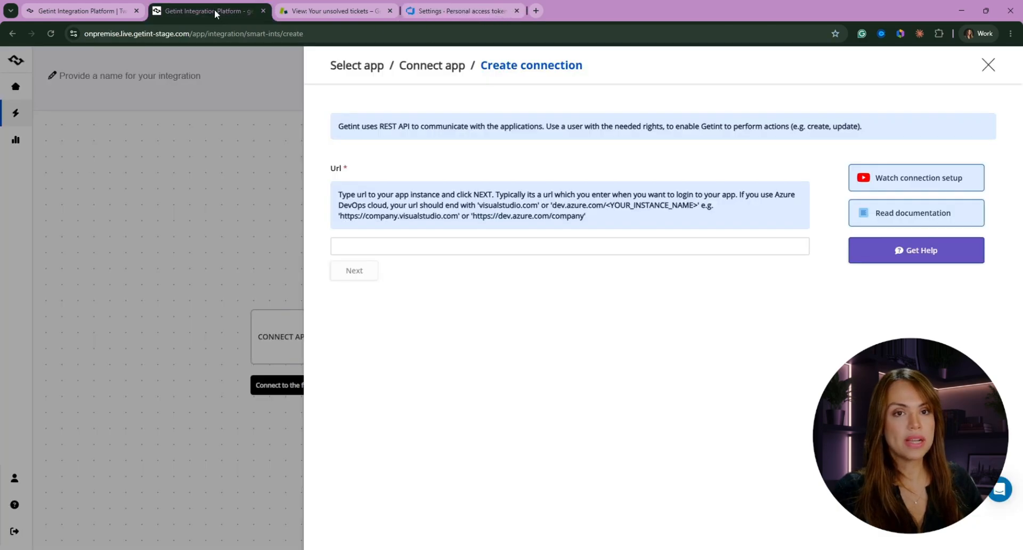
pyautogui.click(377, 250)
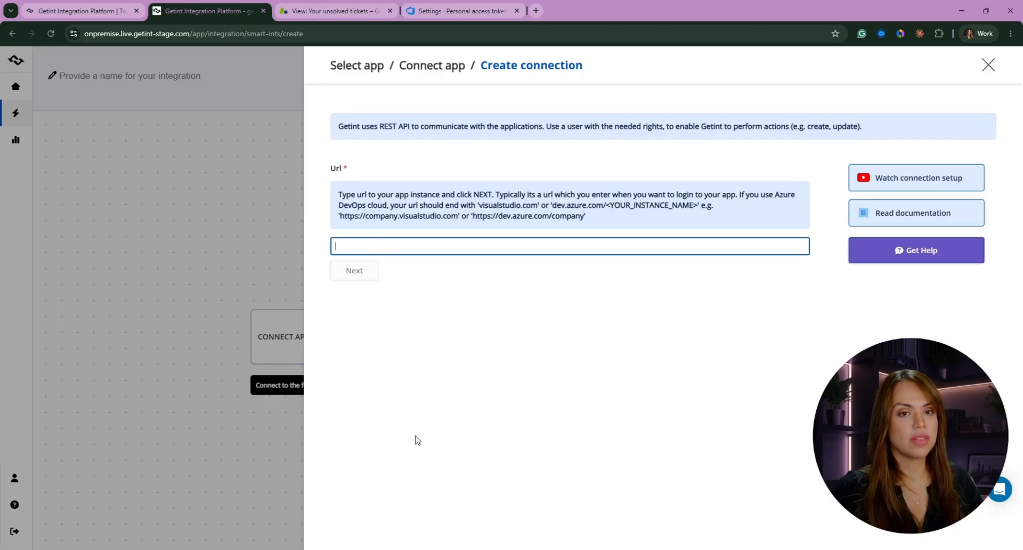
pyautogui.hotkey('ctrl', 'v')
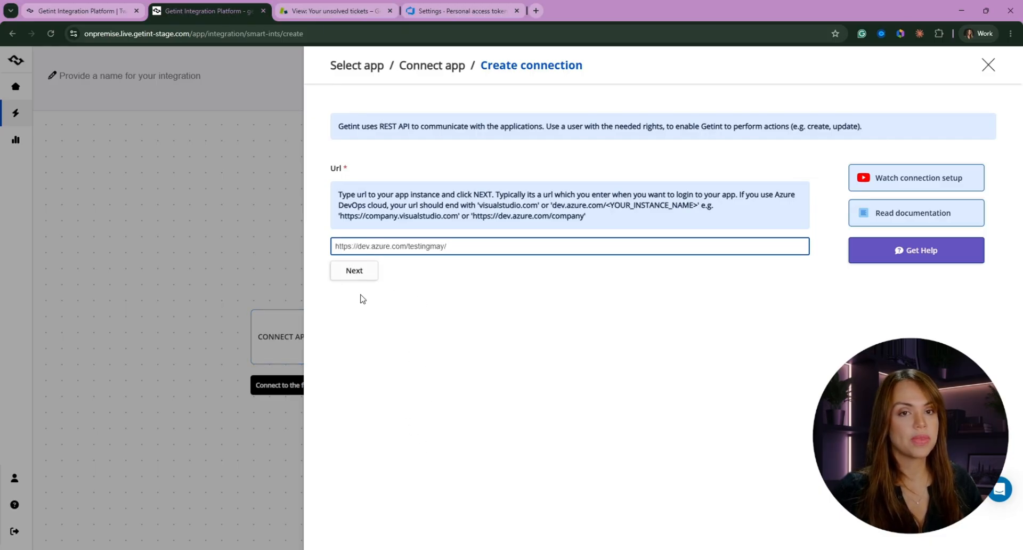
pyautogui.click(355, 270)
# Fill in the account's email address, paste the personal access token and add the Azure DevOps connection
pyautogui.click(368, 272)
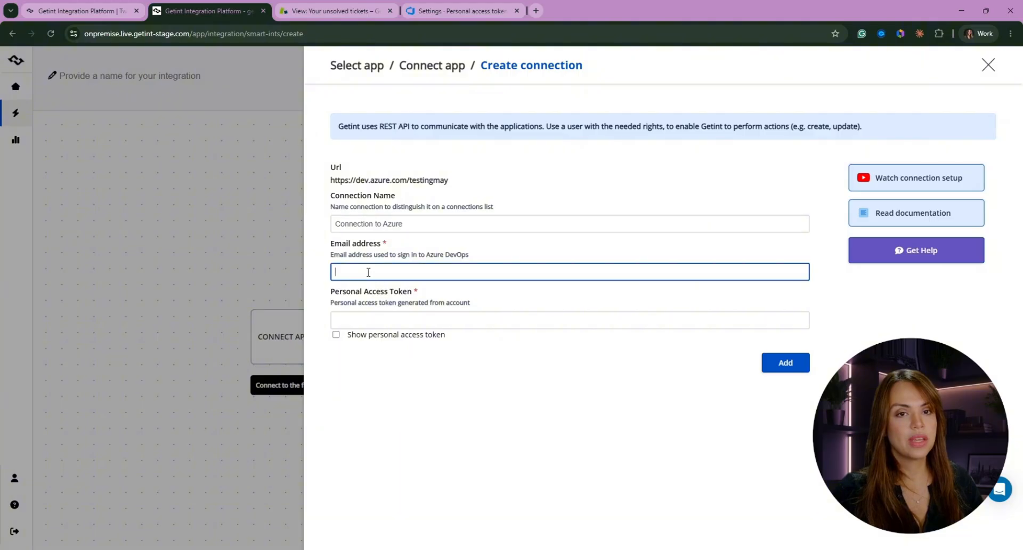
pyautogui.click(404, 299)
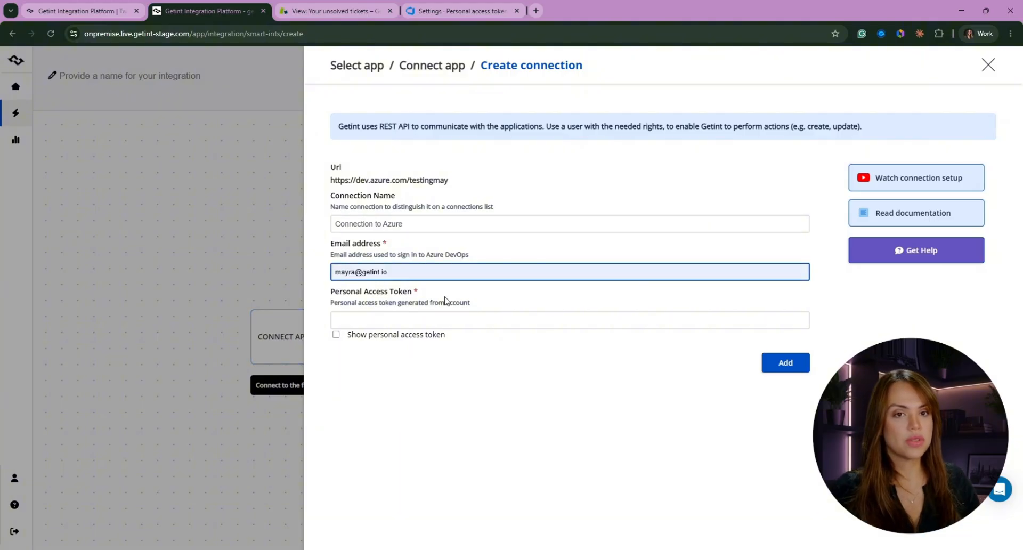
pyautogui.click(493, 321)
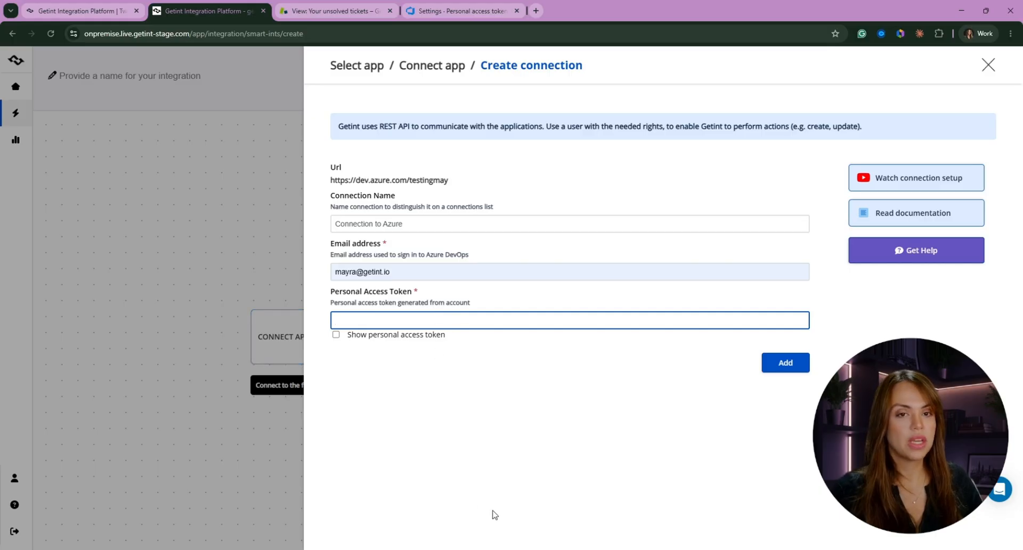
pyautogui.hotkey('ctrl', 'v')
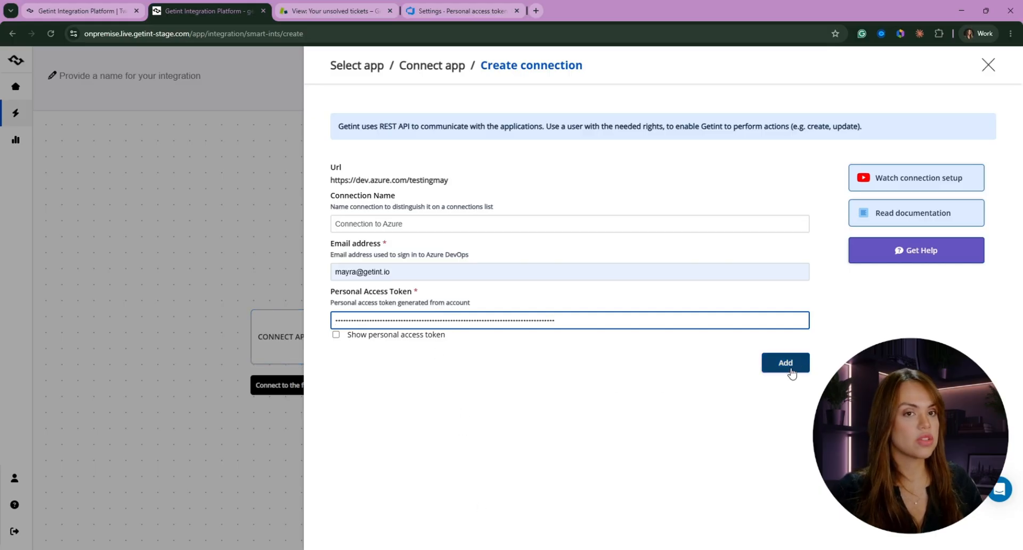
pyautogui.click(792, 372)
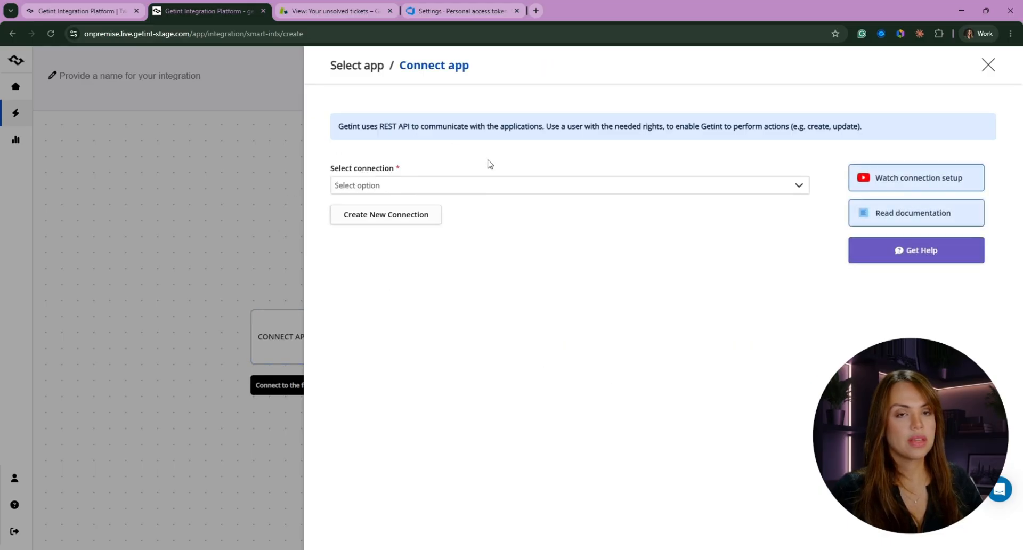
# Select the existing Getint Demo connection for the Azure DevOps side
pyautogui.click(388, 188)
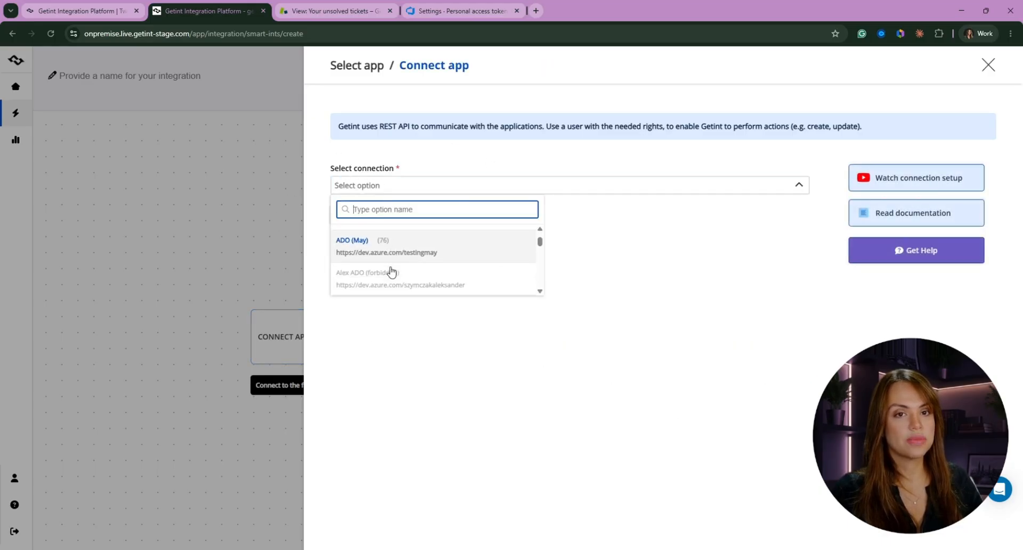
pyautogui.scroll(-5, 392, 272)
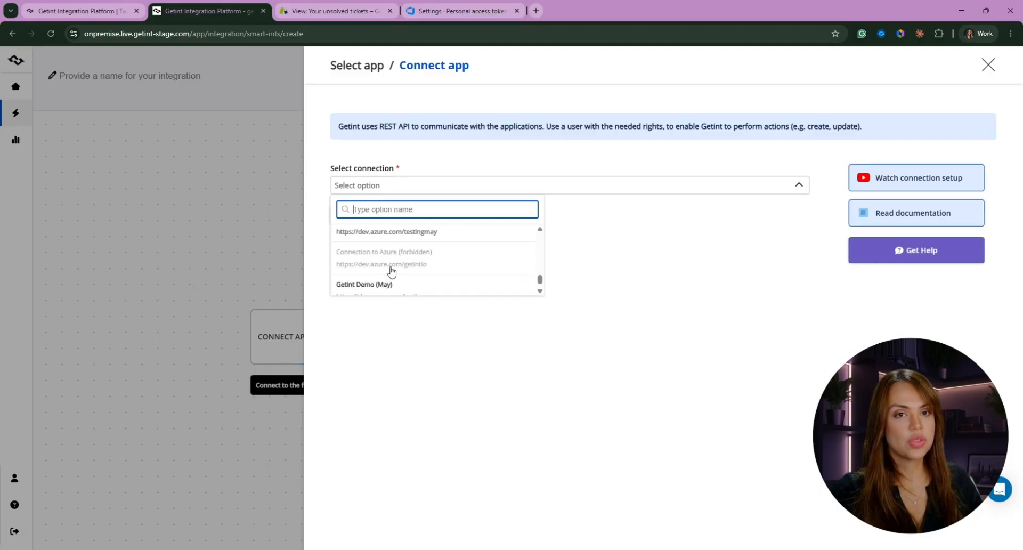
pyautogui.scroll(-1, 392, 272)
pyautogui.click(377, 281)
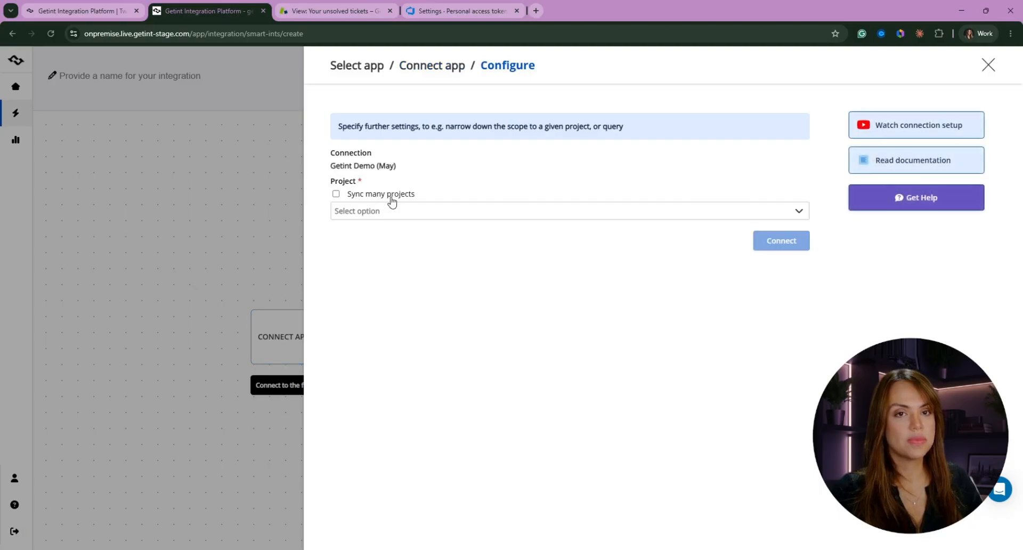
# Choose the Demo Getint project for this connection and connect Azure DevOps to the integration
pyautogui.click(392, 210)
pyautogui.scroll(-1, 434, 282)
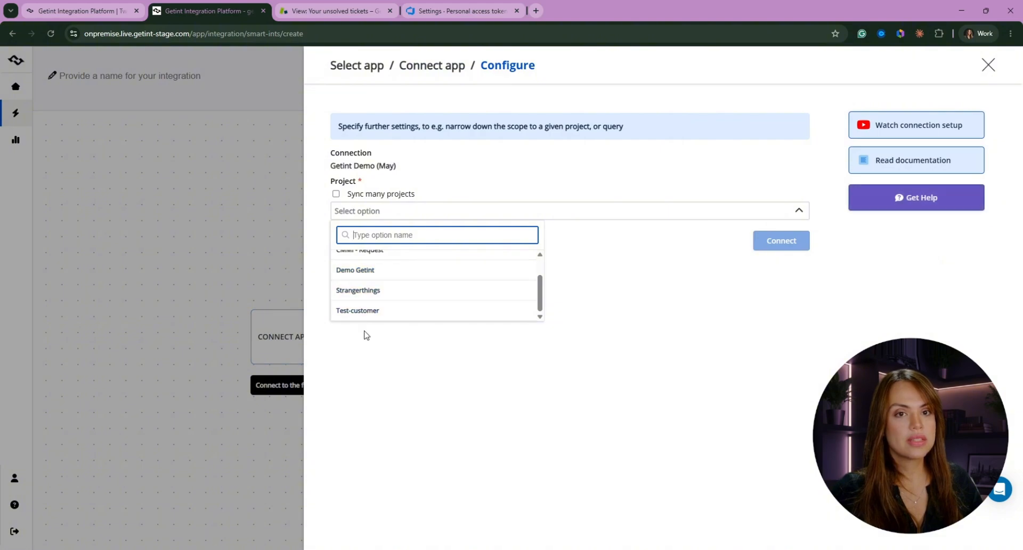
pyautogui.scroll(1, 427, 309)
pyautogui.scroll(-1, 403, 293)
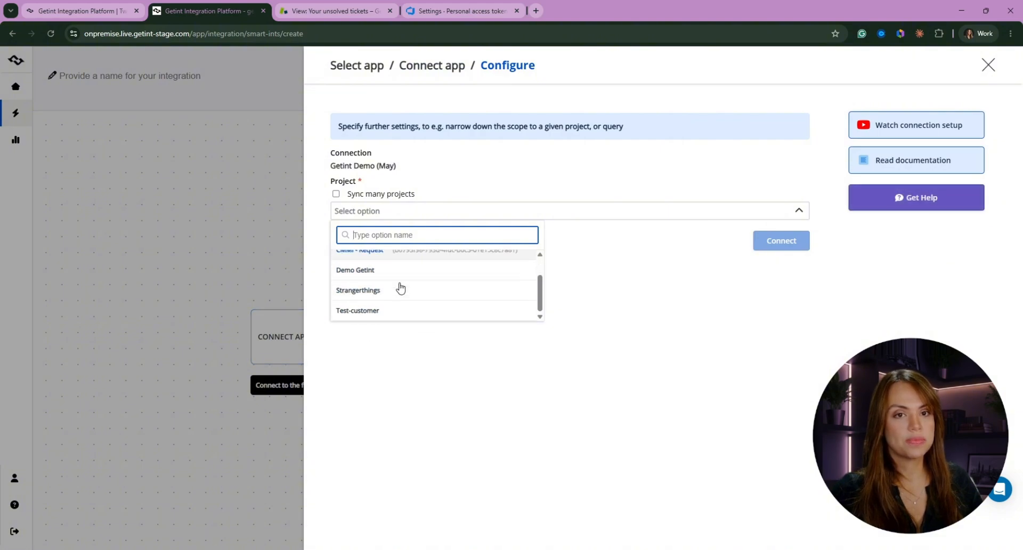
pyautogui.click(374, 270)
pyautogui.click(787, 224)
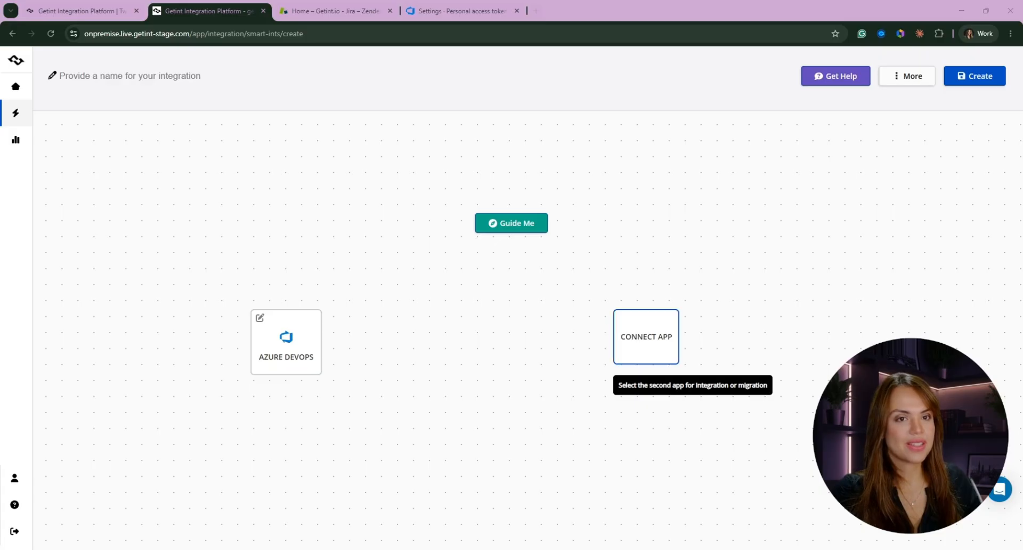
# Choose Zendesk as the second app of the integration and start creating a new connection
pyautogui.click(656, 349)
pyautogui.click(626, 404)
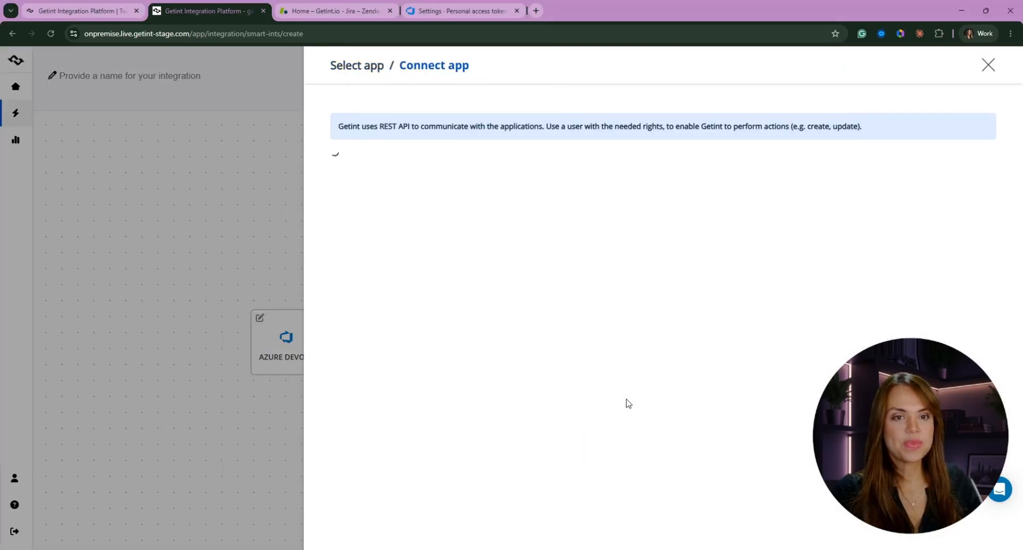
pyautogui.click(374, 216)
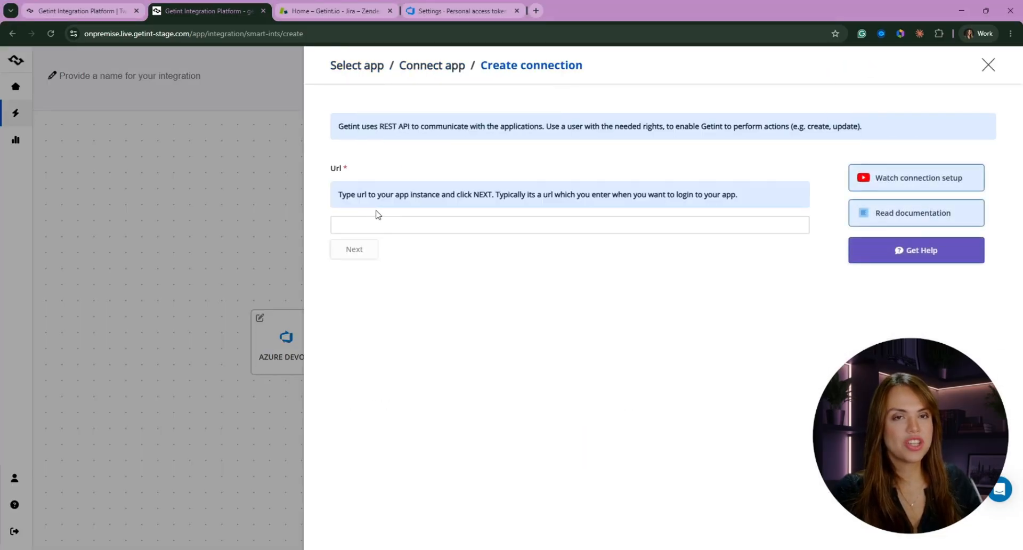
# Switch to Zendesk, copy the instance's base URL and open the API tokens page in the Admin Centre
pyautogui.click(317, 8)
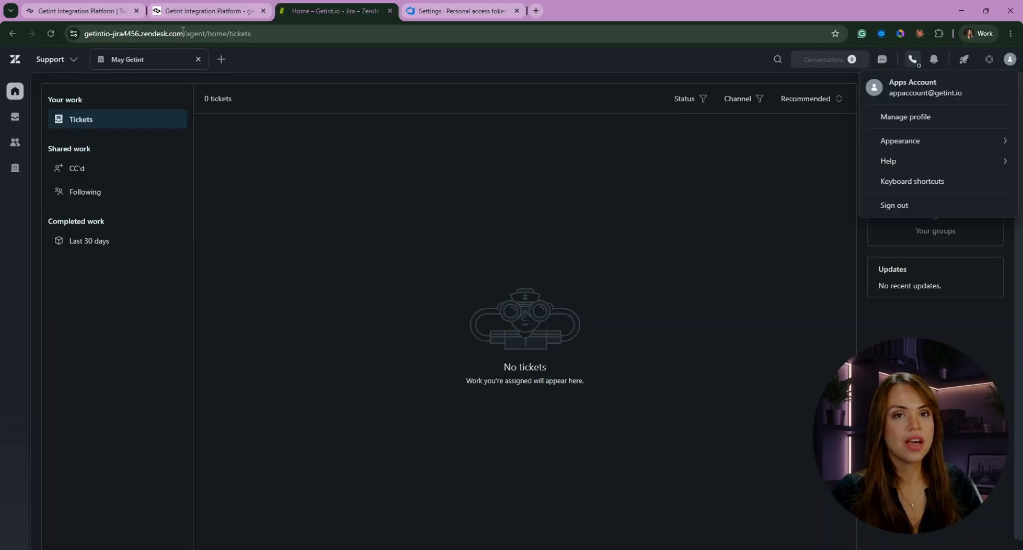
pyautogui.moveTo(183, 33); pyautogui.dragTo(77, 34)
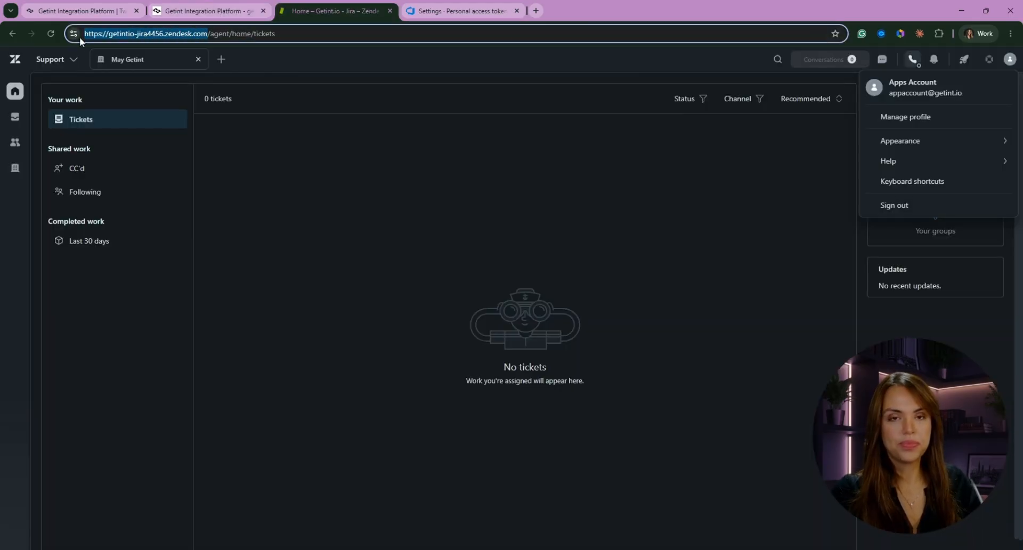
pyautogui.click(75, 60)
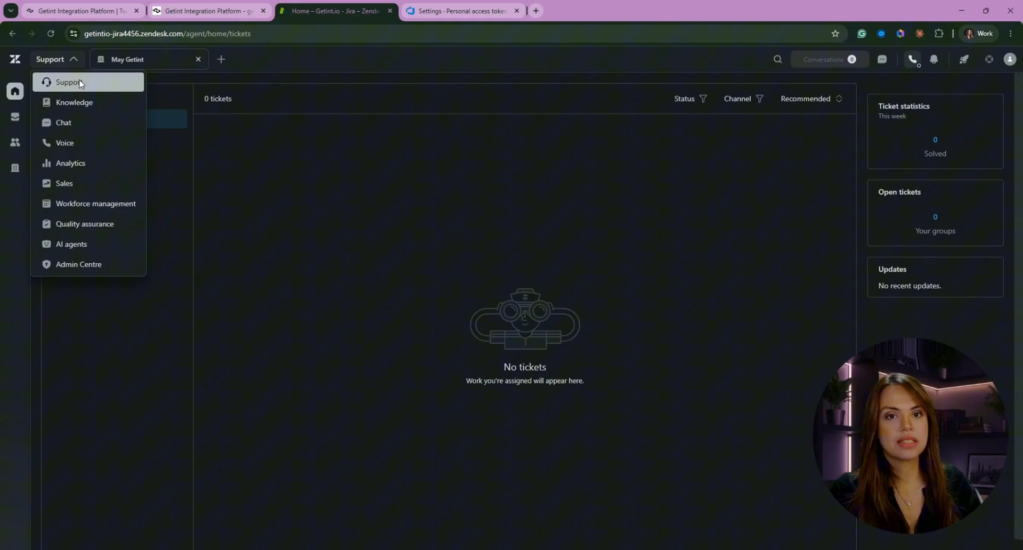
pyautogui.click(83, 265)
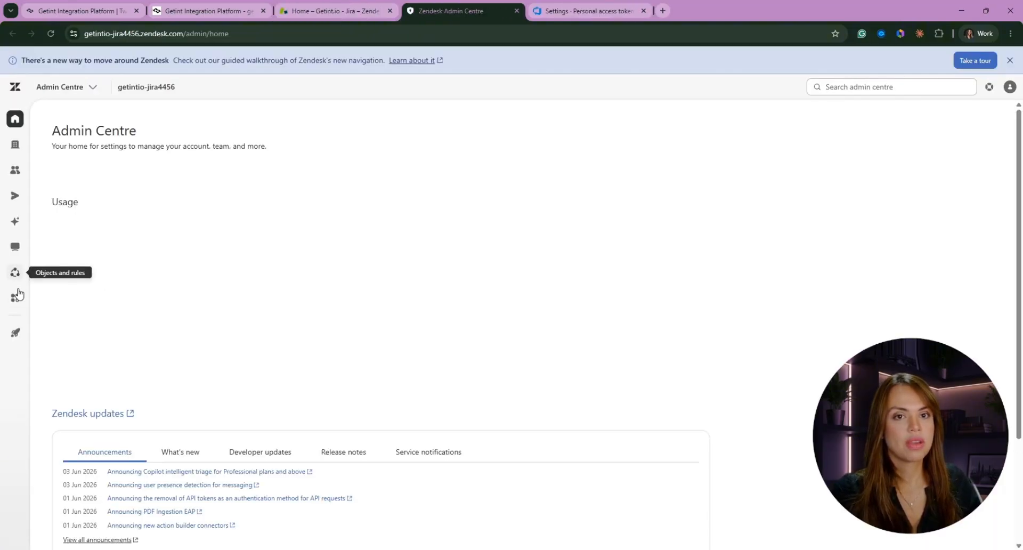
pyautogui.click(22, 302)
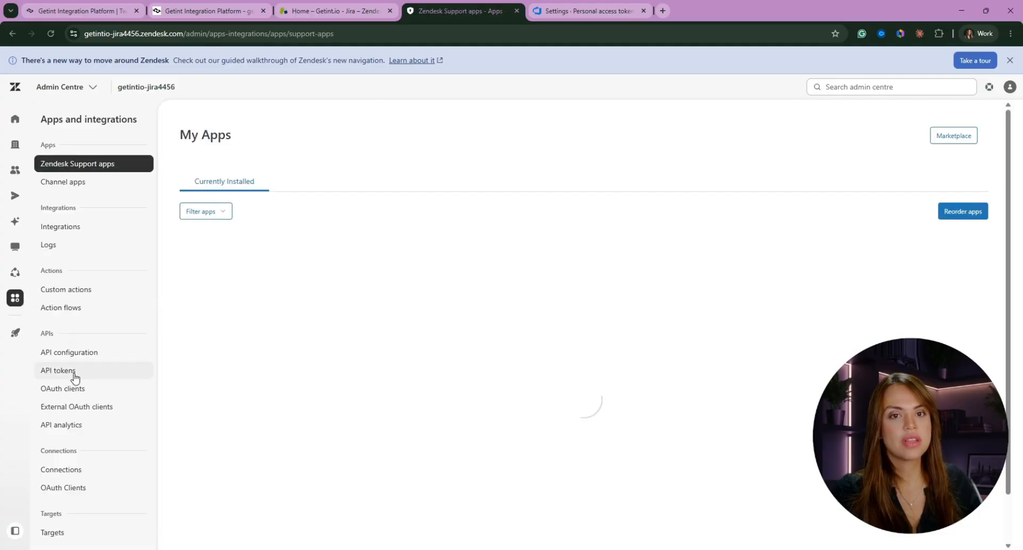
pyautogui.click(74, 376)
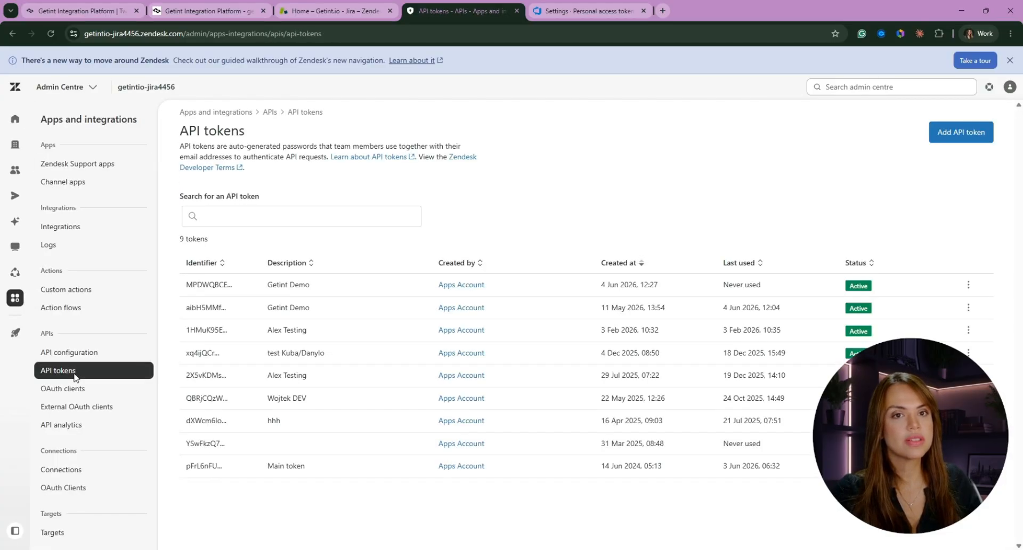
# Create a Zendesk API token with the description ADO DEMO and copy the generated token
pyautogui.click(963, 135)
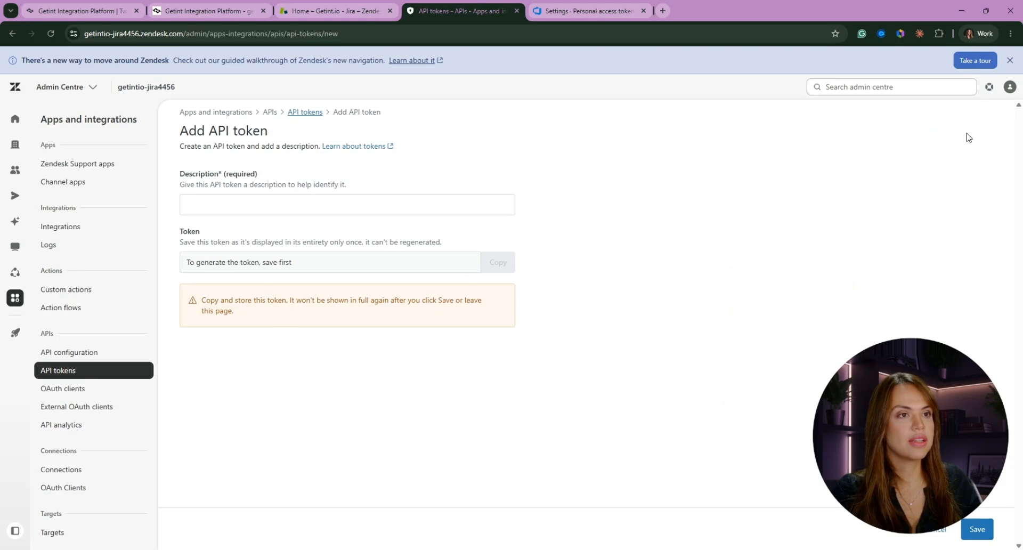
pyautogui.click(370, 210)
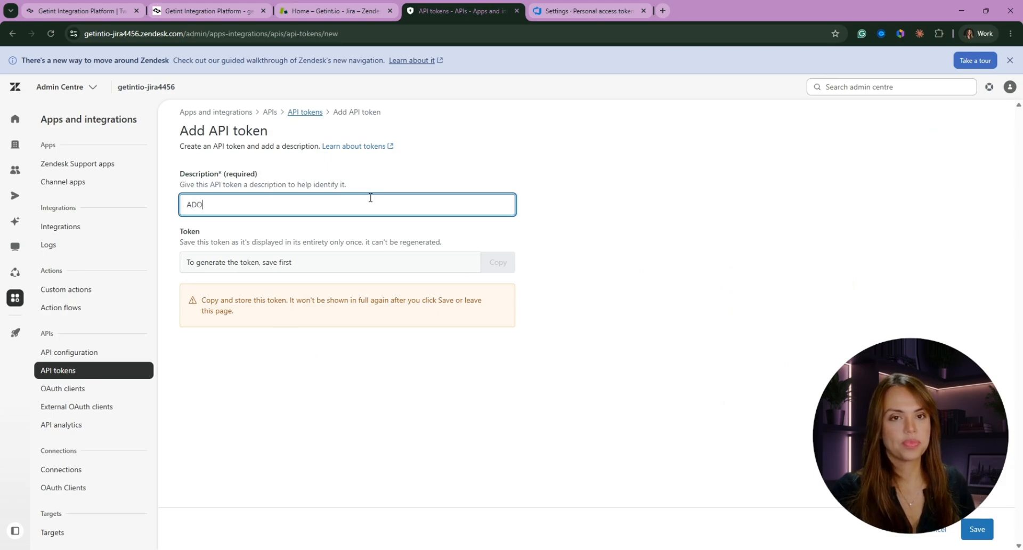
pyautogui.write('ADO DEMO')
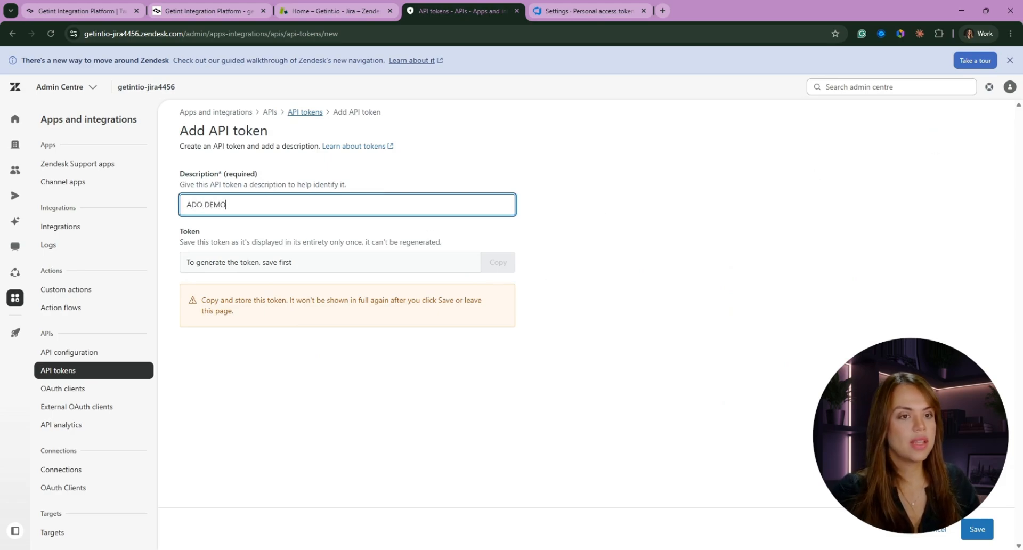
pyautogui.click(978, 529)
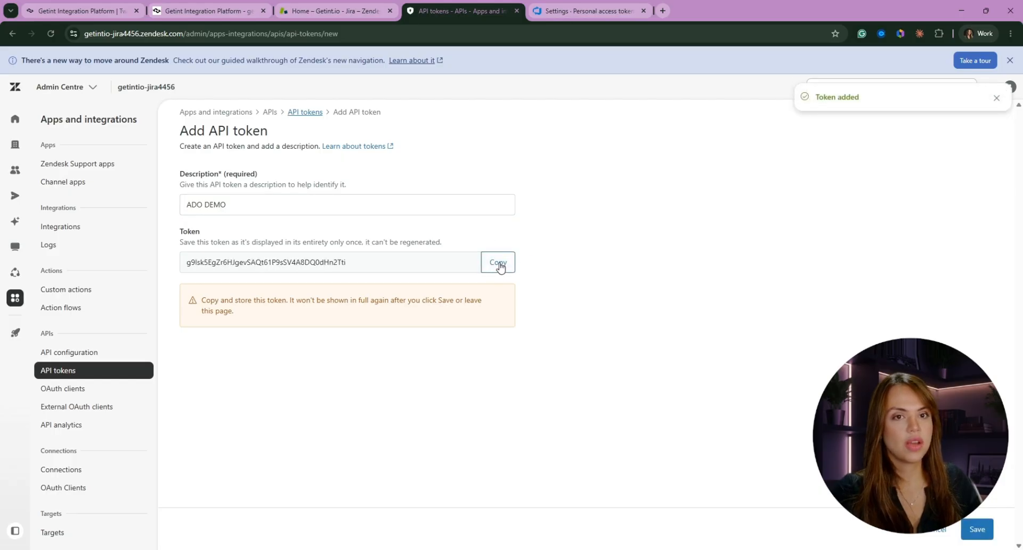
pyautogui.click(499, 263)
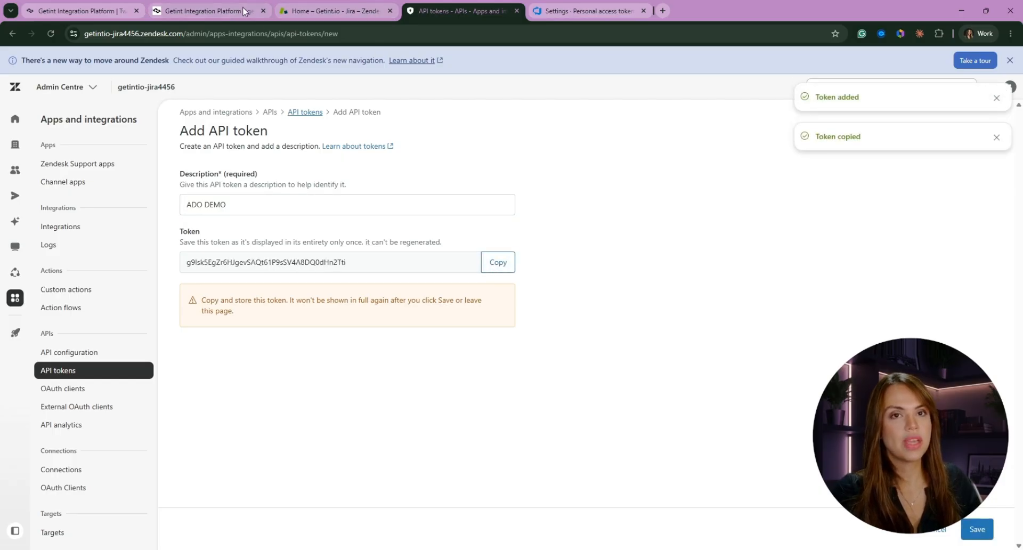
pyautogui.click(222, 11)
pyautogui.click(403, 224)
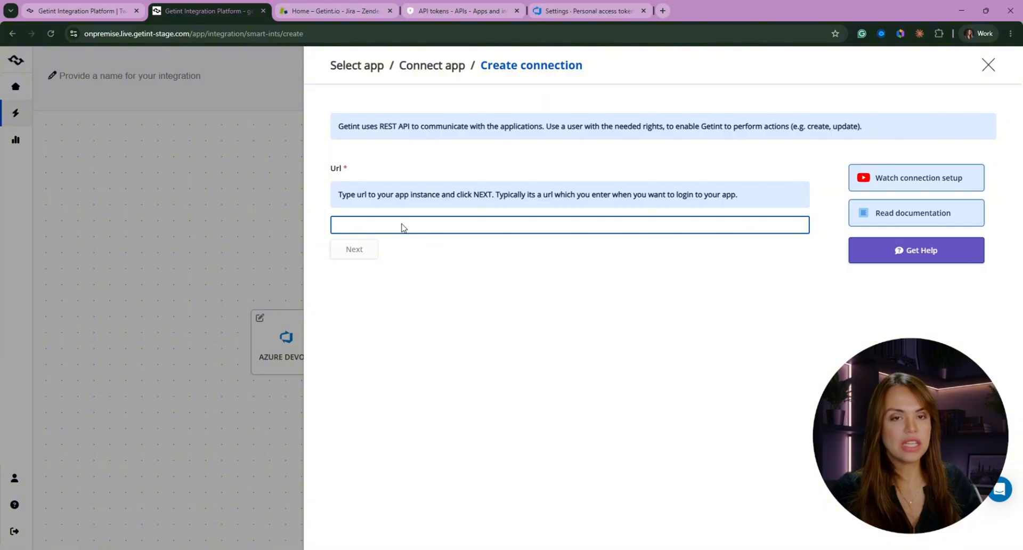
pyautogui.hotkey('ctrl', 'v')
pyautogui.click(361, 252)
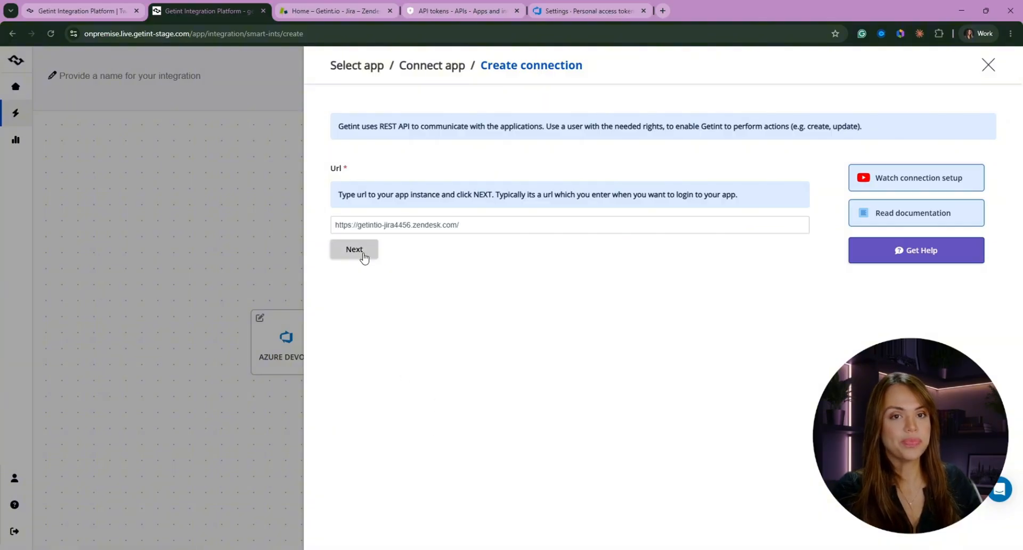
# Fill in the Zendesk account's email address, paste the API token and add the Zendesk connection
pyautogui.click(360, 273)
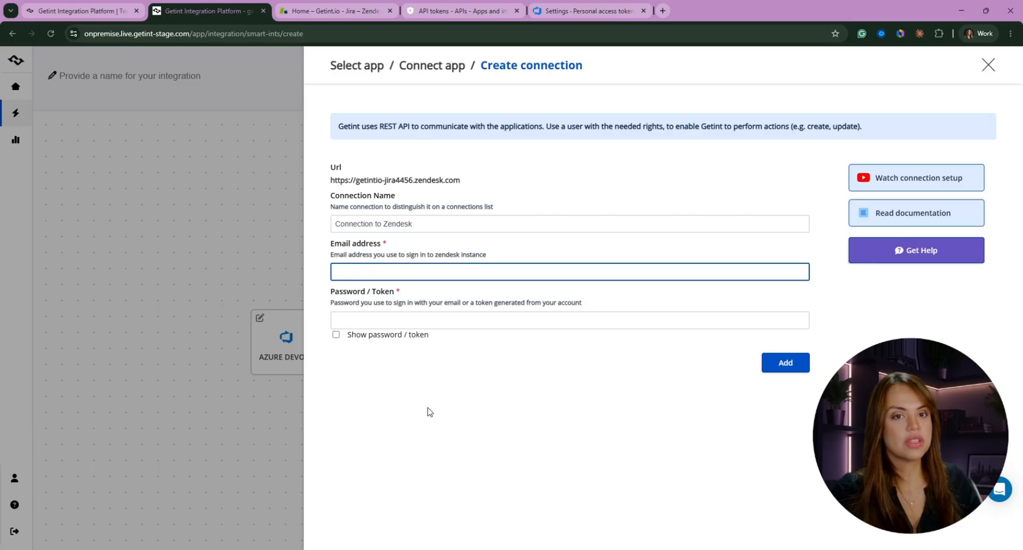
pyautogui.hotkey('ctrl', 'v')
pyautogui.click(432, 321)
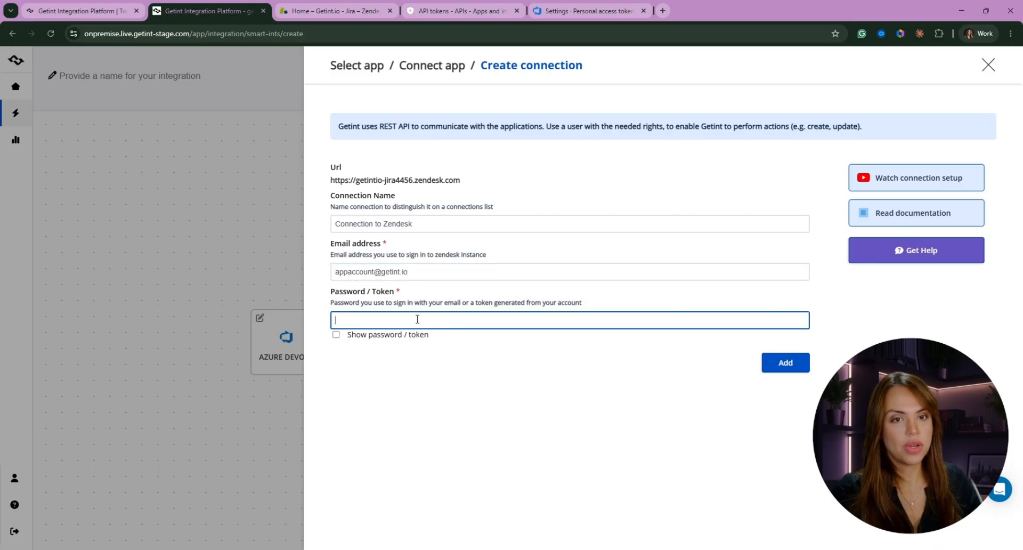
pyautogui.hotkey('ctrl', 'v')
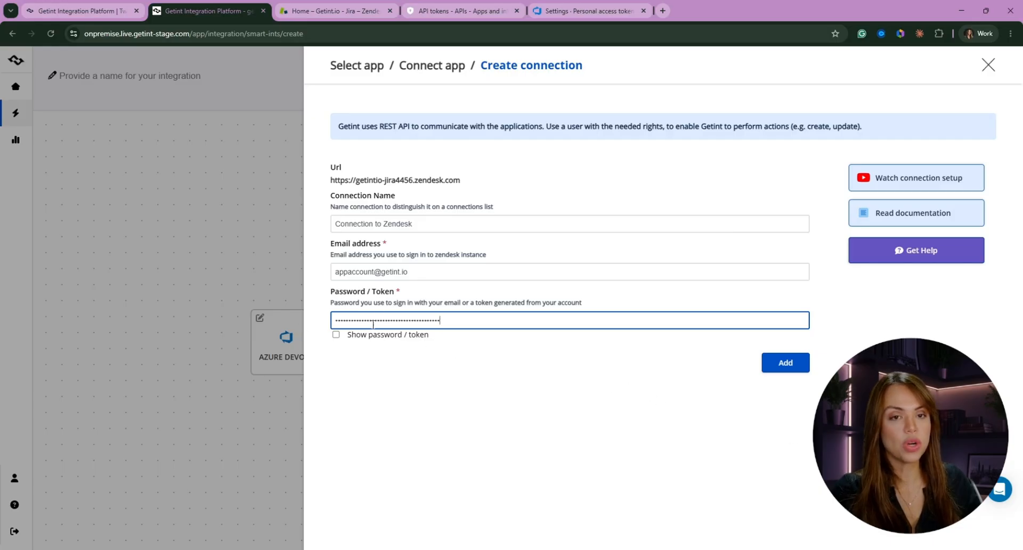
pyautogui.click(796, 363)
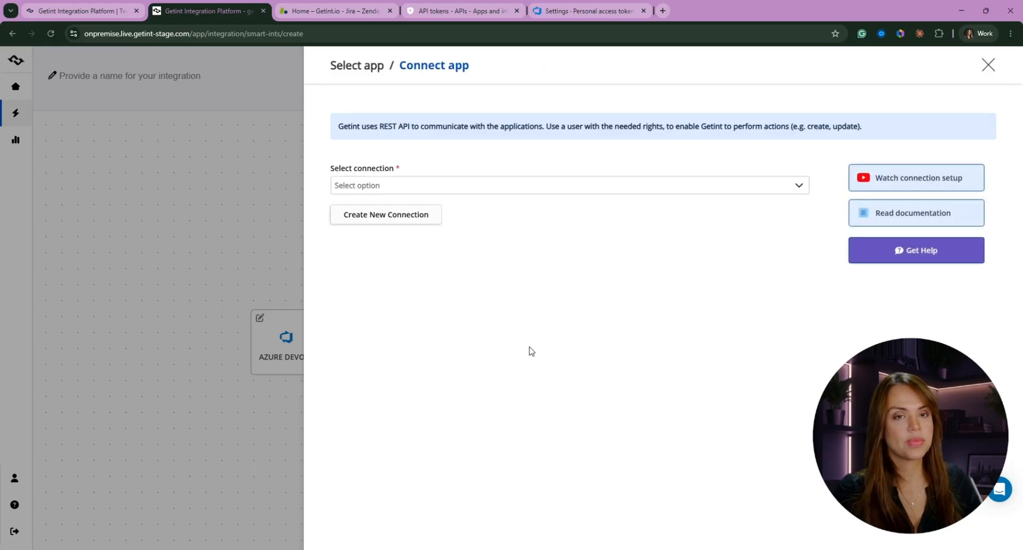
# Select the existing May Getint connection for the Zendesk side
pyautogui.click(409, 186)
pyautogui.scroll(-2, 488, 261)
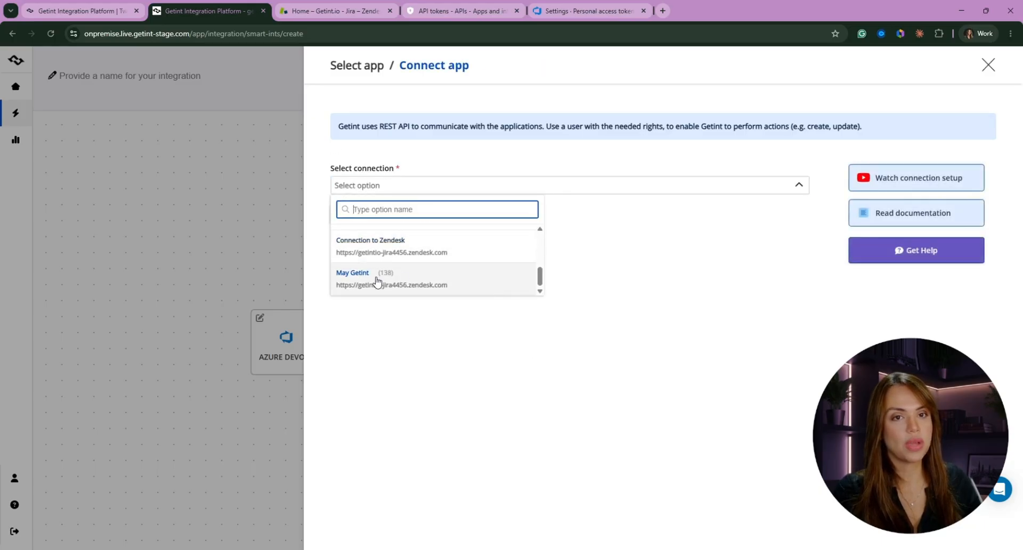
pyautogui.click(404, 287)
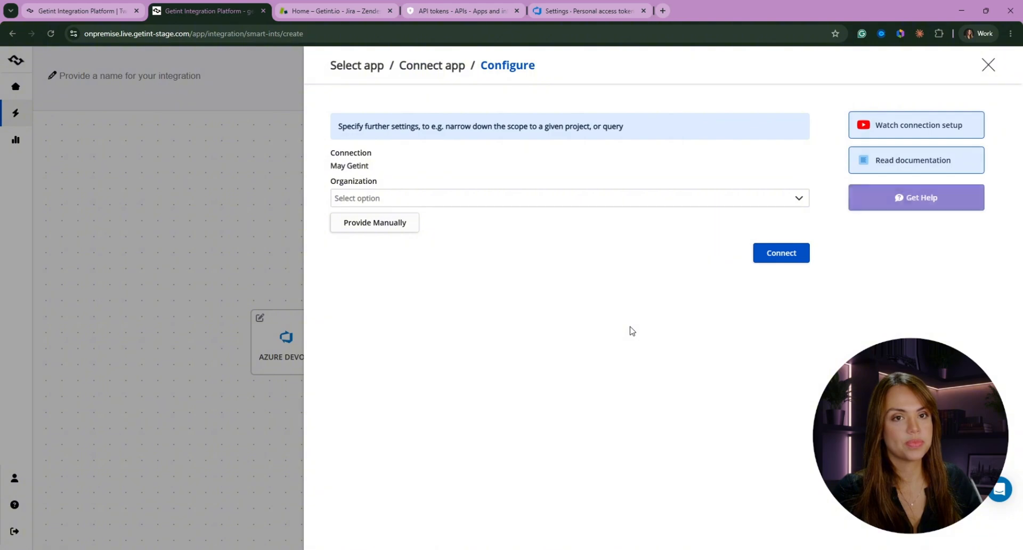
# Choose the May Getint organization for this connection and connect Zendesk to the integration
pyautogui.click(404, 199)
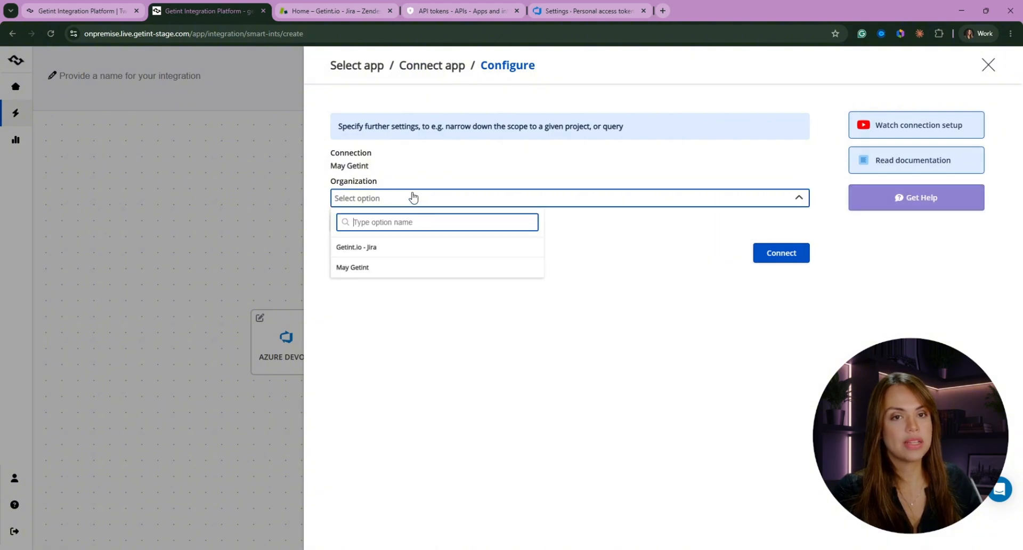
pyautogui.click(374, 269)
pyautogui.click(782, 256)
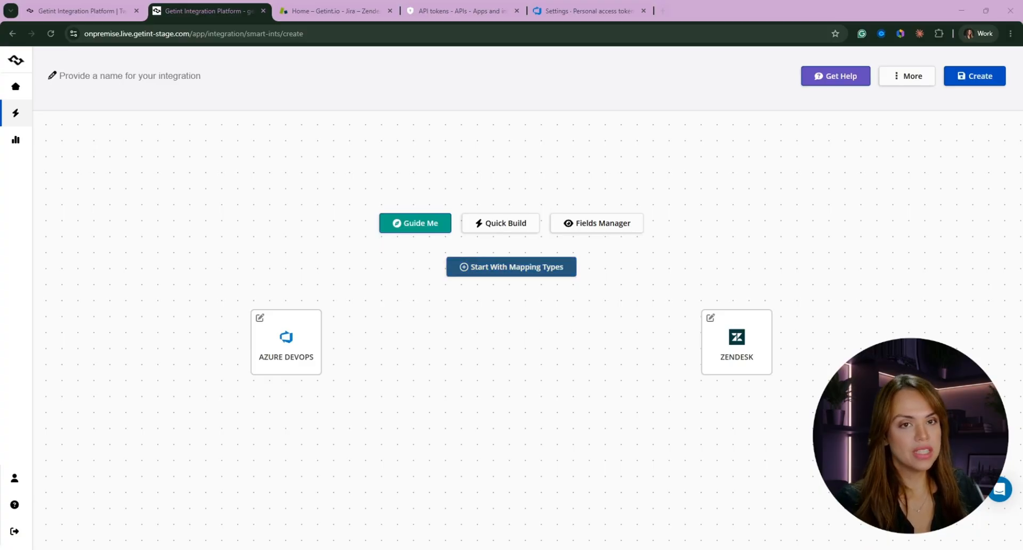
# Add a type mapping between the Azure Task type and the Zendesk Ticket type and open its configuration
pyautogui.click(491, 271)
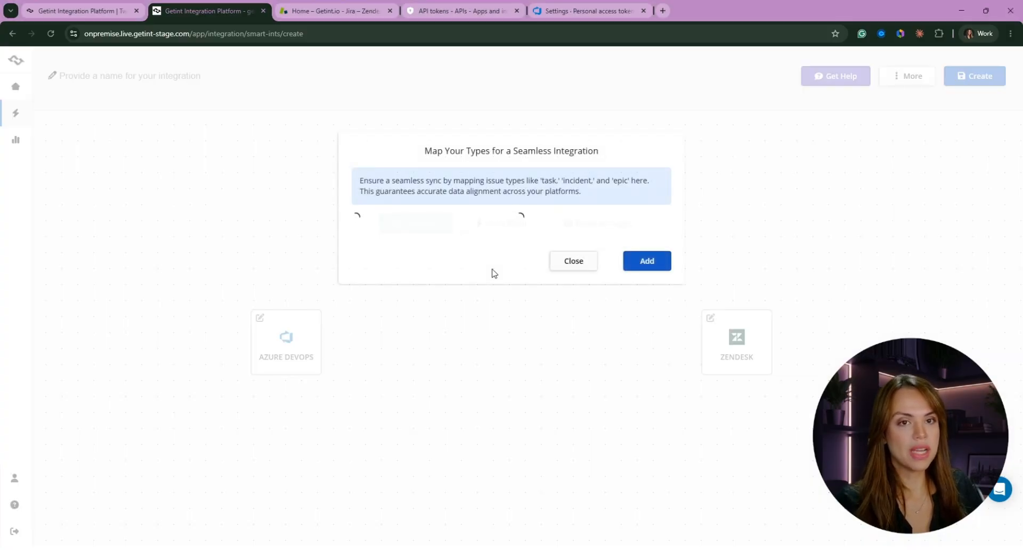
pyautogui.click(417, 247)
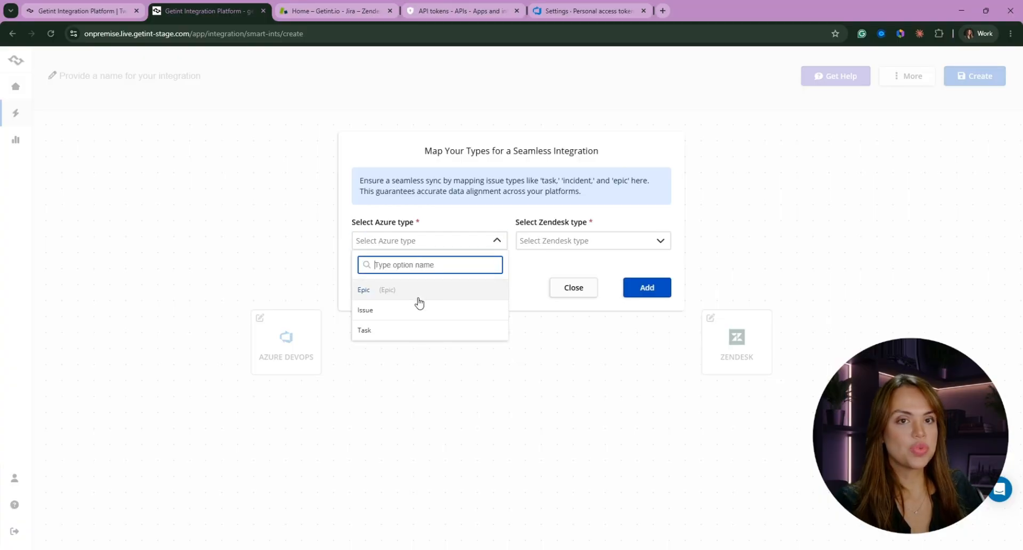
pyautogui.click(380, 332)
pyautogui.click(564, 246)
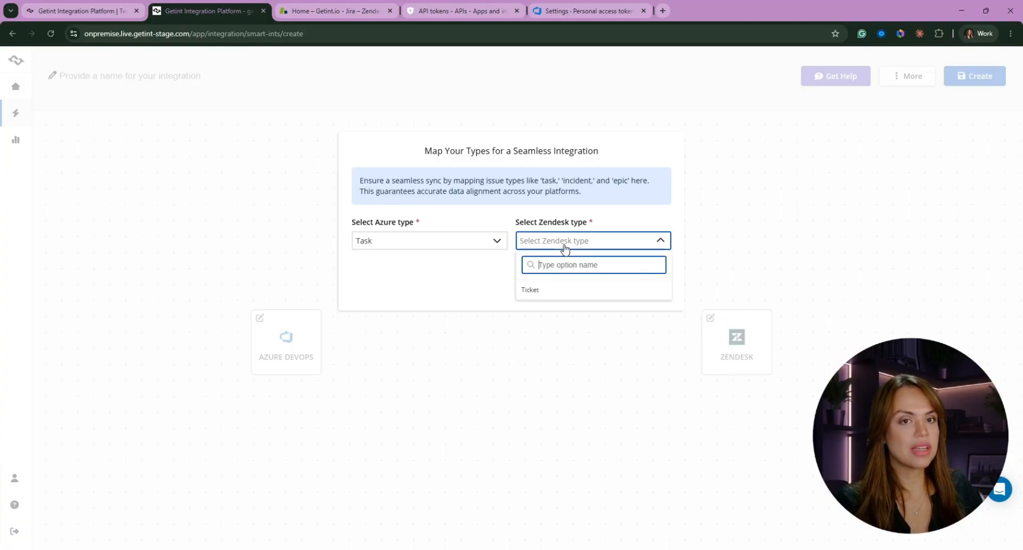
pyautogui.click(543, 294)
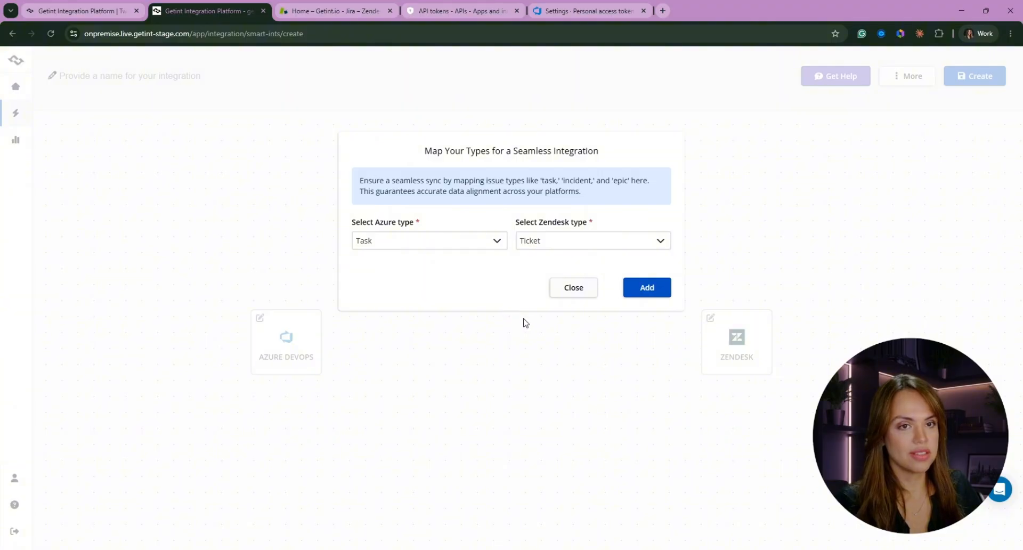
pyautogui.click(662, 296)
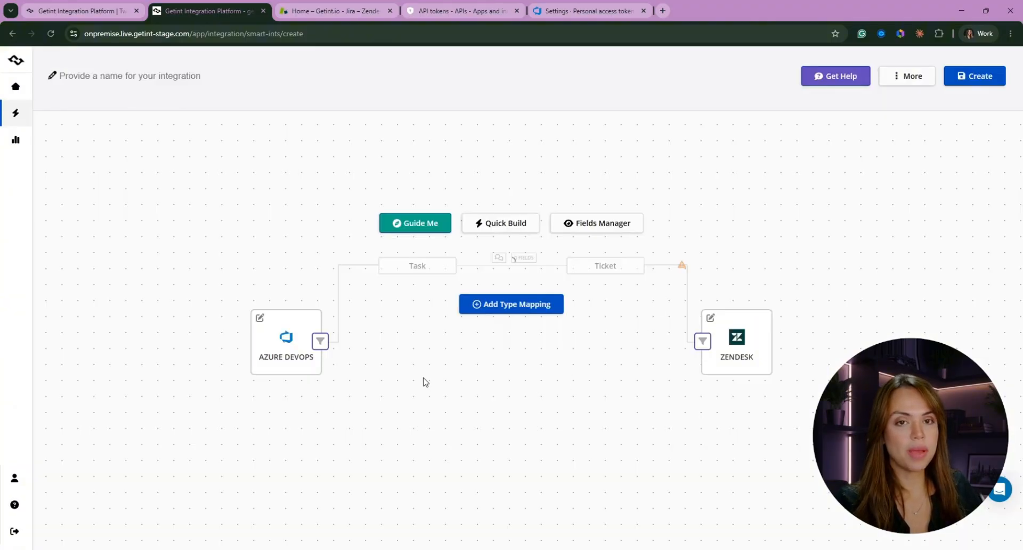
pyautogui.click(445, 270)
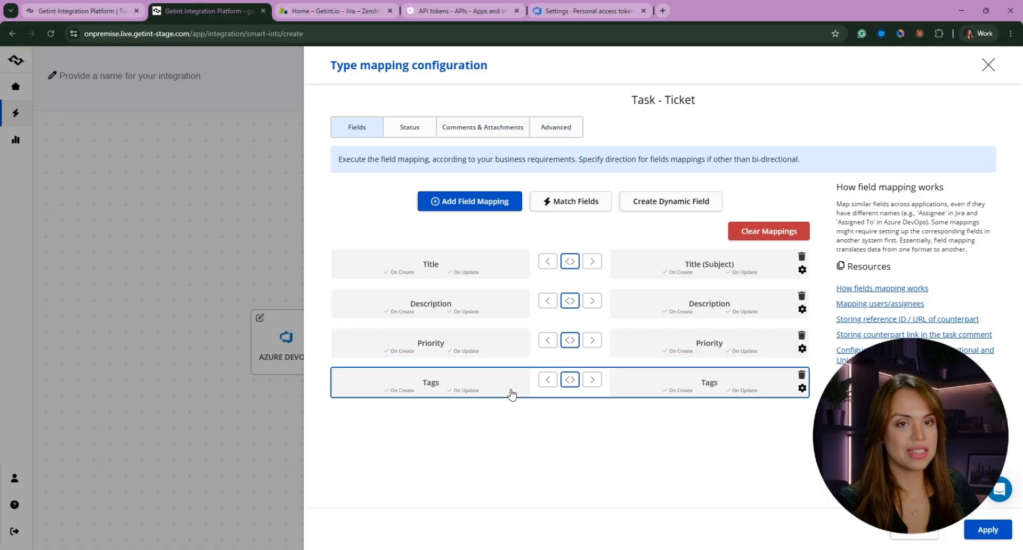
# Set the Title, Description, Priority and Tags mappings to sync one way, from Zendesk to Azure
pyautogui.click(548, 262)
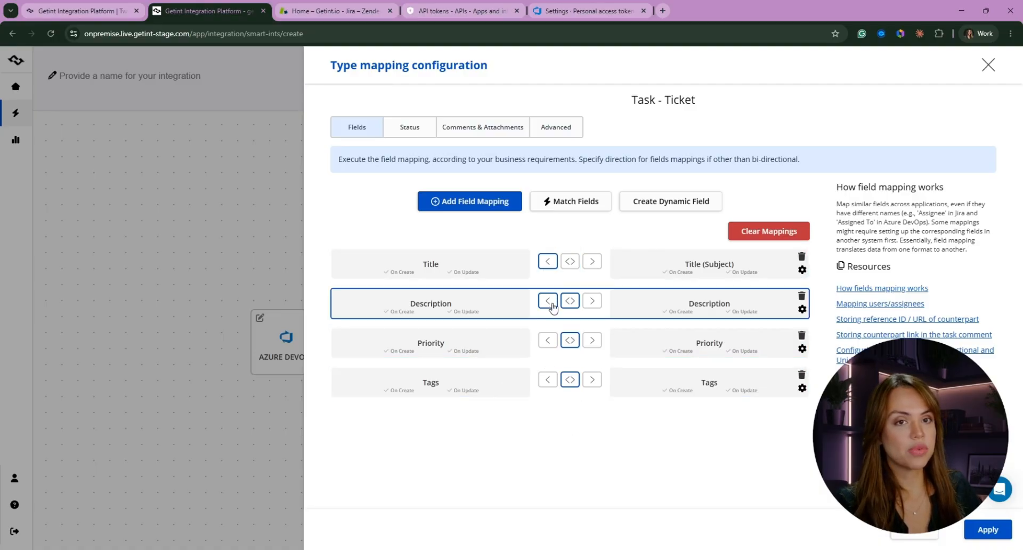
pyautogui.click(549, 302)
pyautogui.click(547, 340)
pyautogui.click(548, 380)
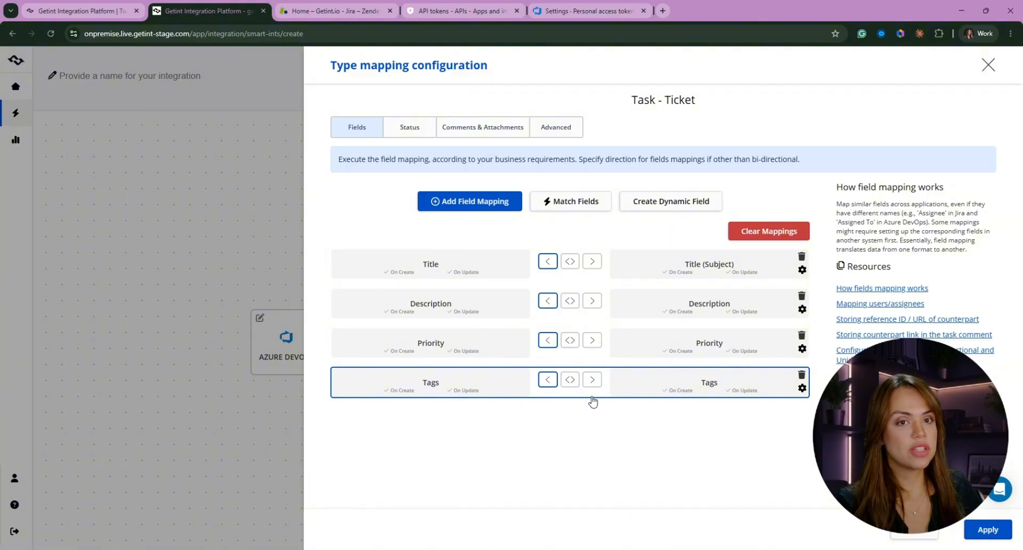
# Set the Description, Title, Priority and Tags mappings back to bi-directional sync
pyautogui.click(570, 301)
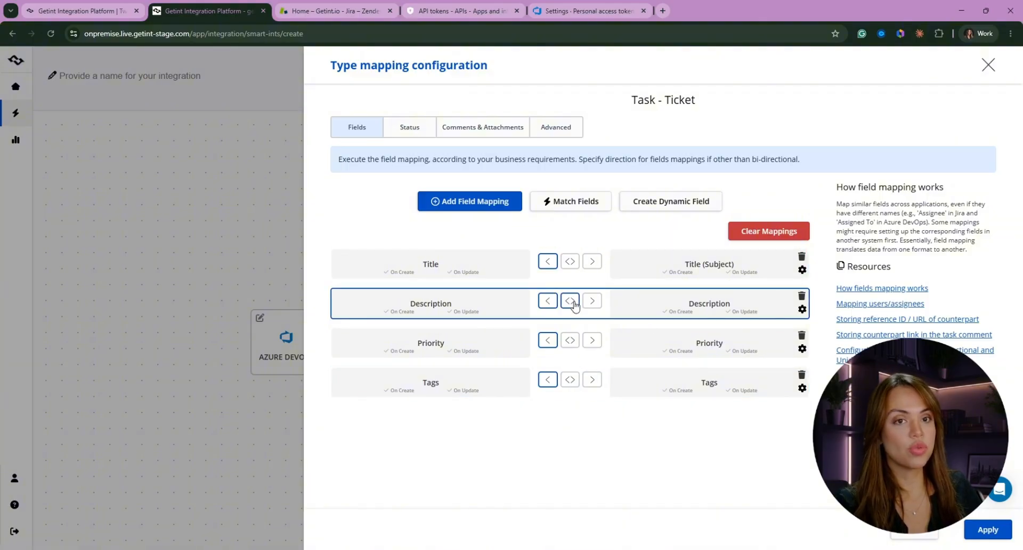
pyautogui.click(570, 262)
pyautogui.click(570, 341)
pyautogui.click(576, 391)
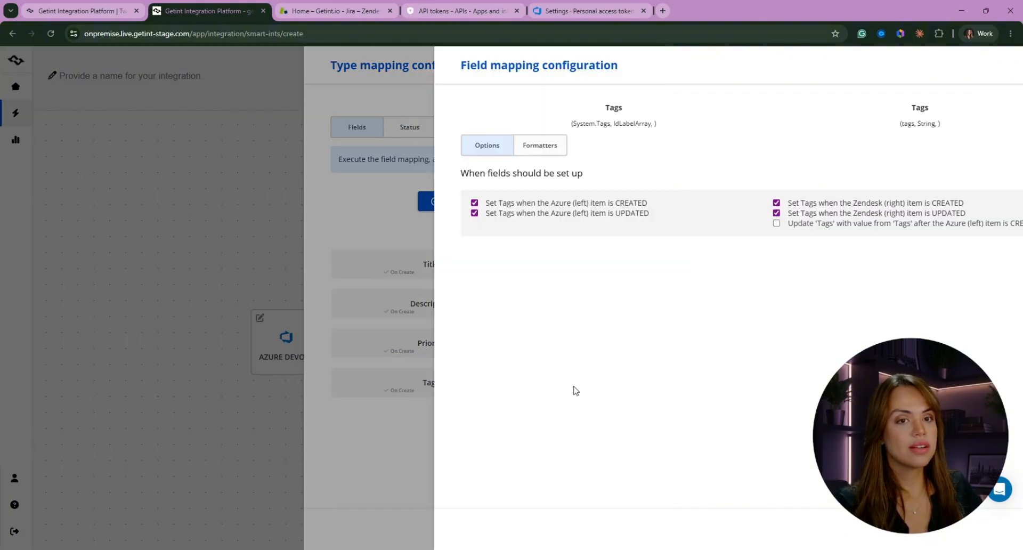
pyautogui.click(339, 320)
pyautogui.click(570, 380)
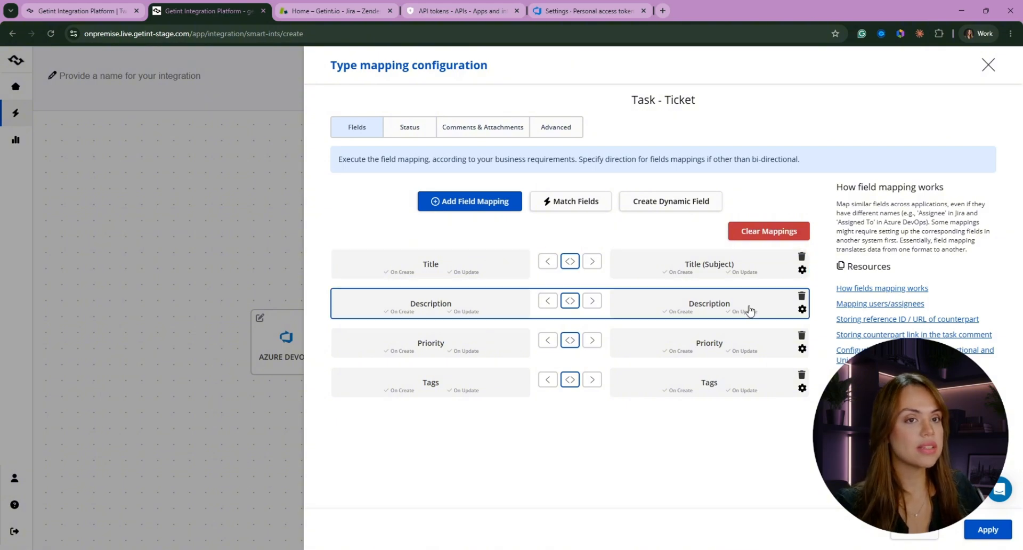
# Examine the Tags field mapping's configuration options and close them
pyautogui.click(638, 386)
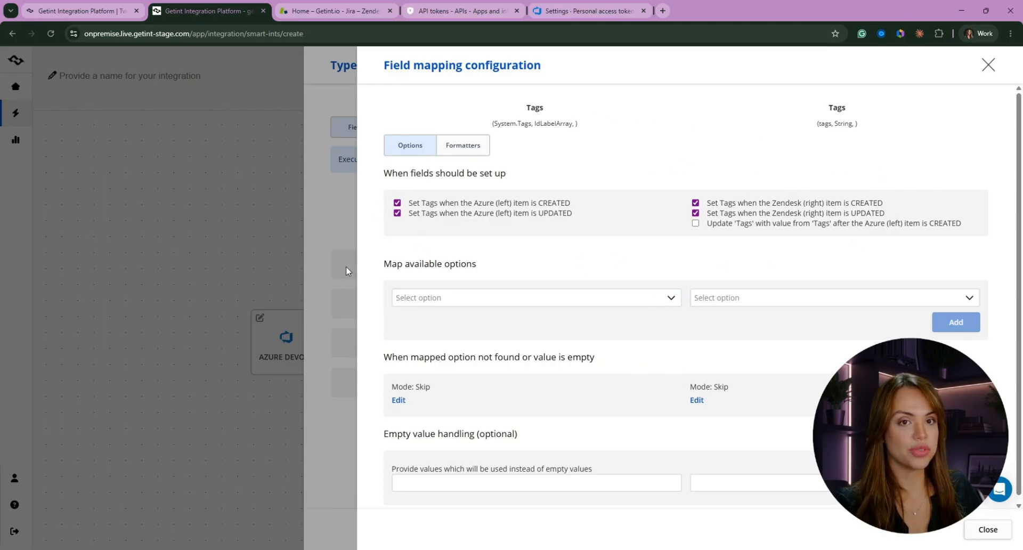
pyautogui.click(346, 234)
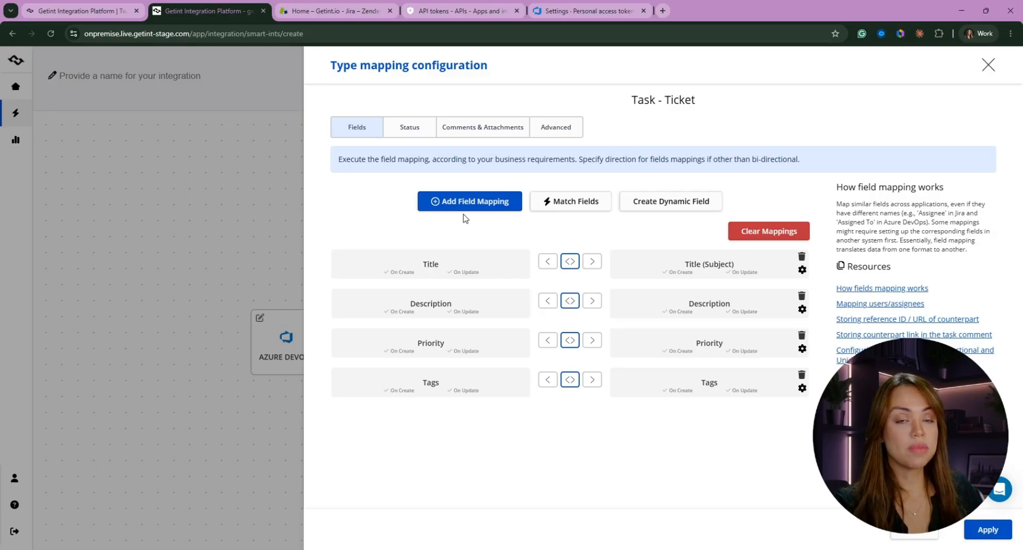
# Add a field mapping that synchronizes the Azure Assigned To field with the Zendesk Assignee field
pyautogui.click(468, 207)
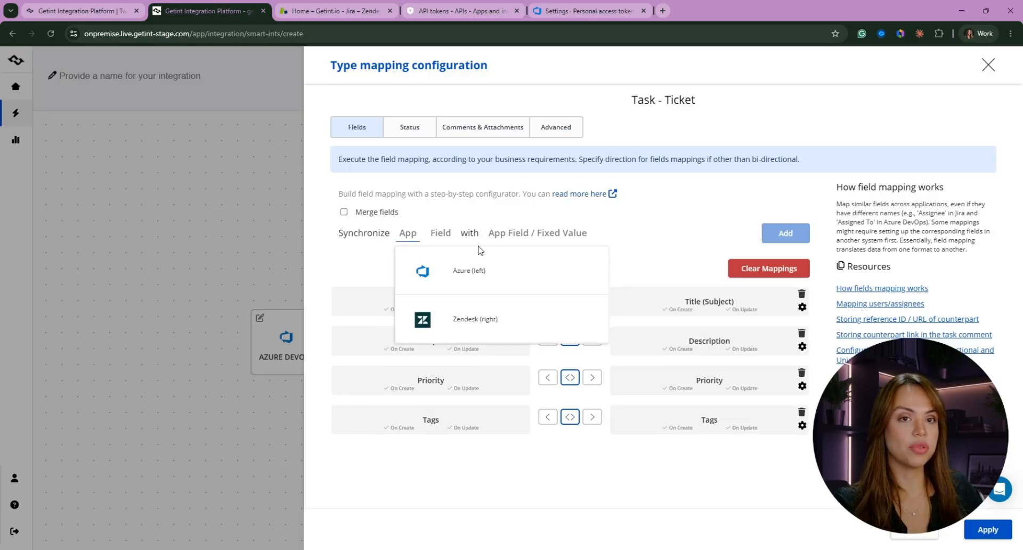
pyautogui.click(476, 270)
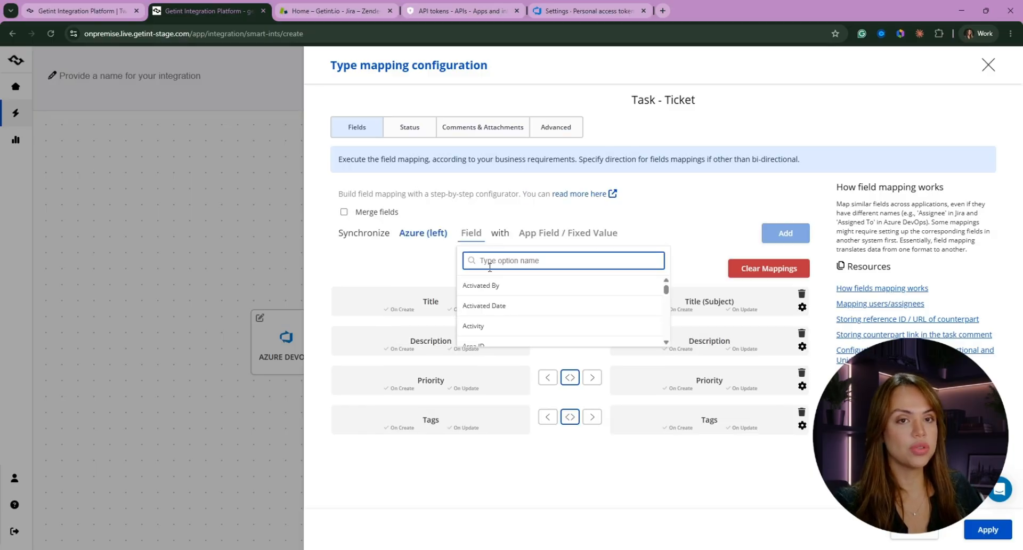
pyautogui.write('assign')
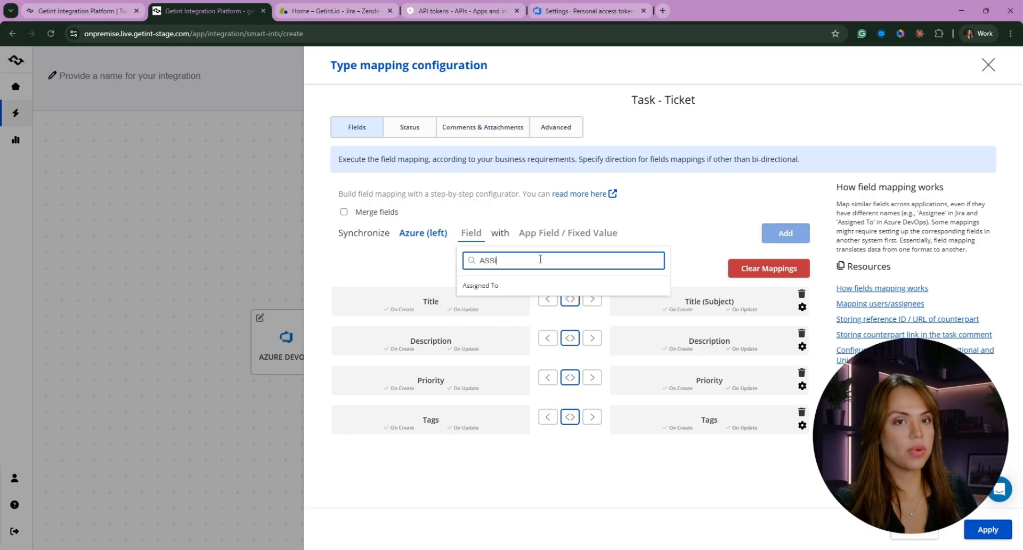
pyautogui.click(528, 288)
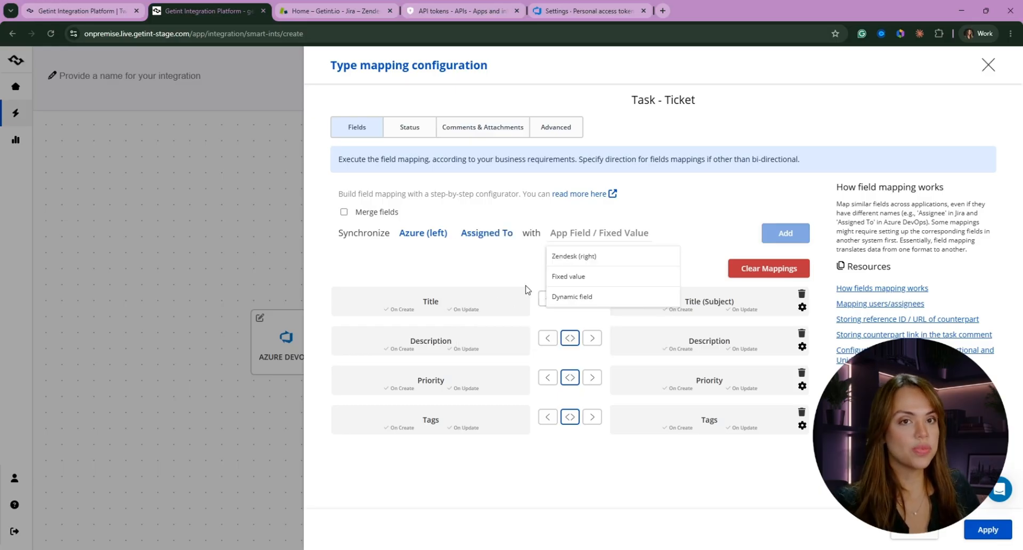
pyautogui.click(586, 257)
pyautogui.write('assign')
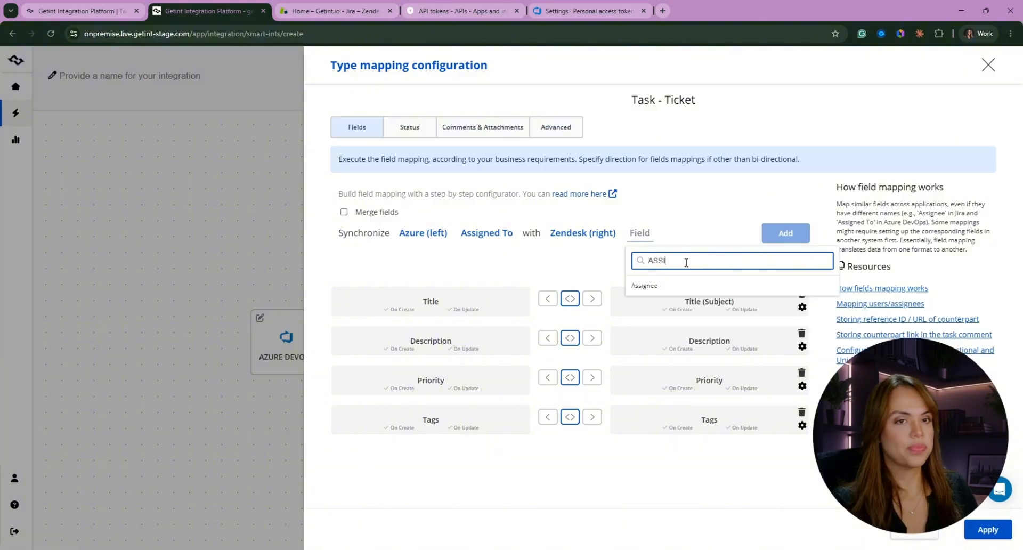
pyautogui.click(660, 286)
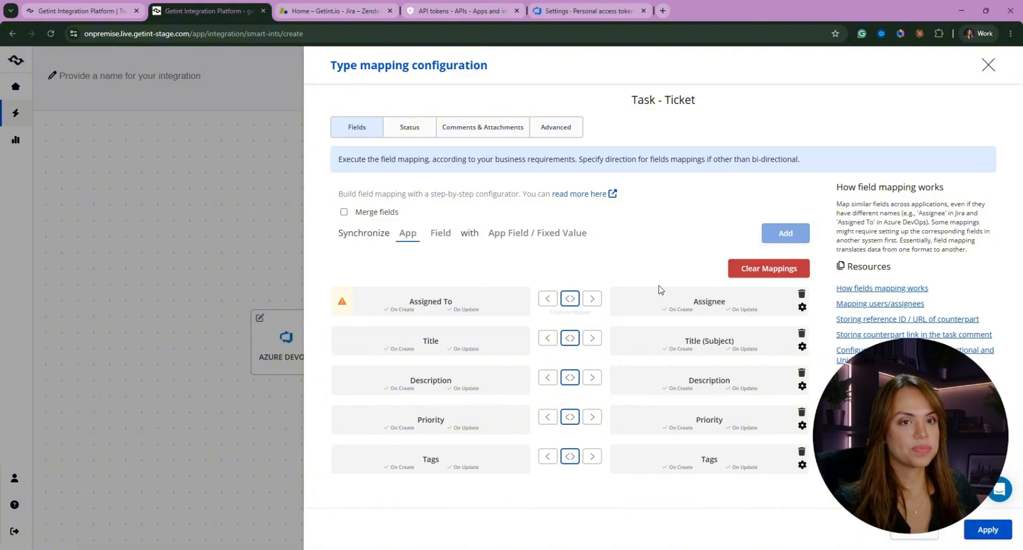
# In the Assigned To–Assignee mapping's options, map the Azure team member's personal user account to the Zendesk Apps Account
pyautogui.click(646, 304)
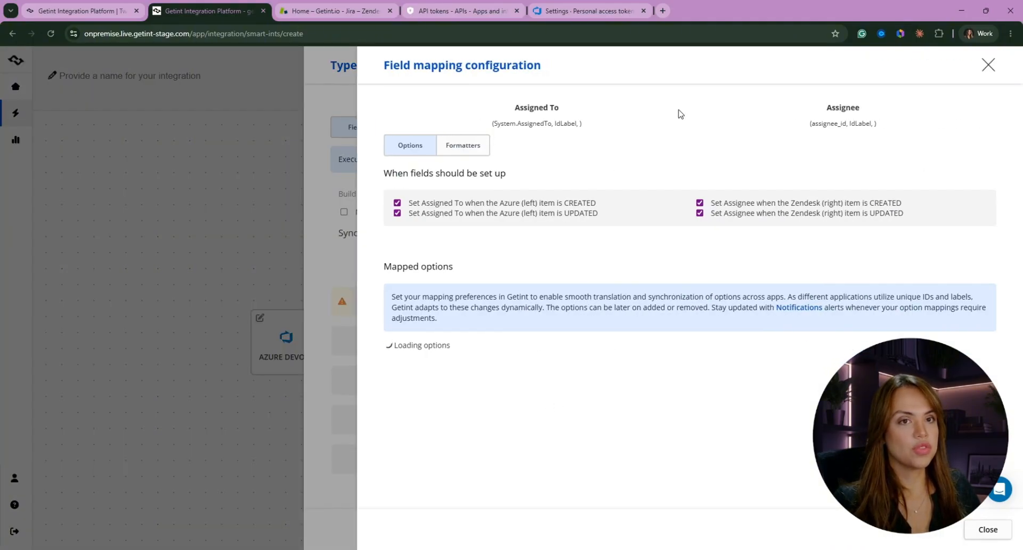
pyautogui.scroll(-2, 450, 331)
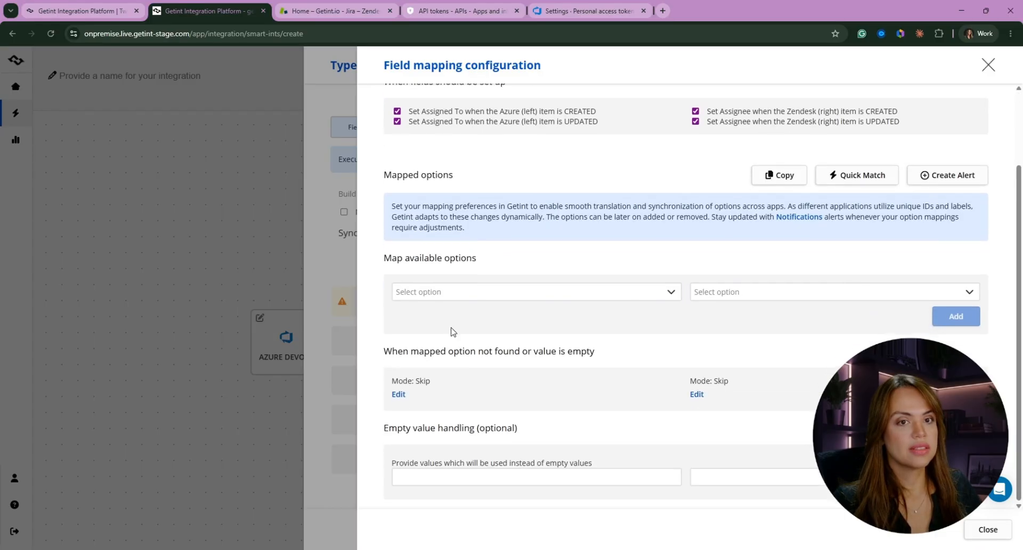
pyautogui.click(492, 297)
pyautogui.scroll(-5, 453, 384)
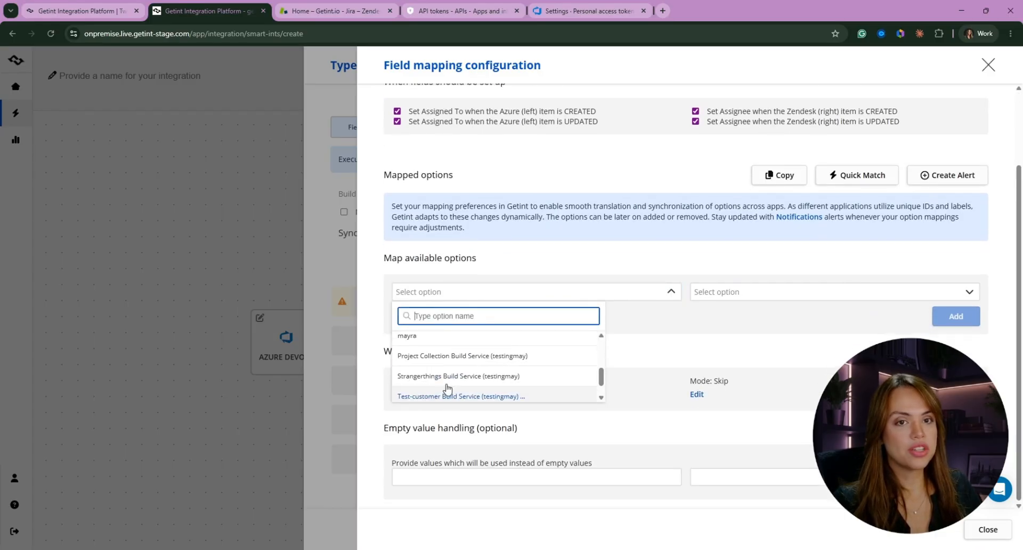
pyautogui.scroll(3, 437, 384)
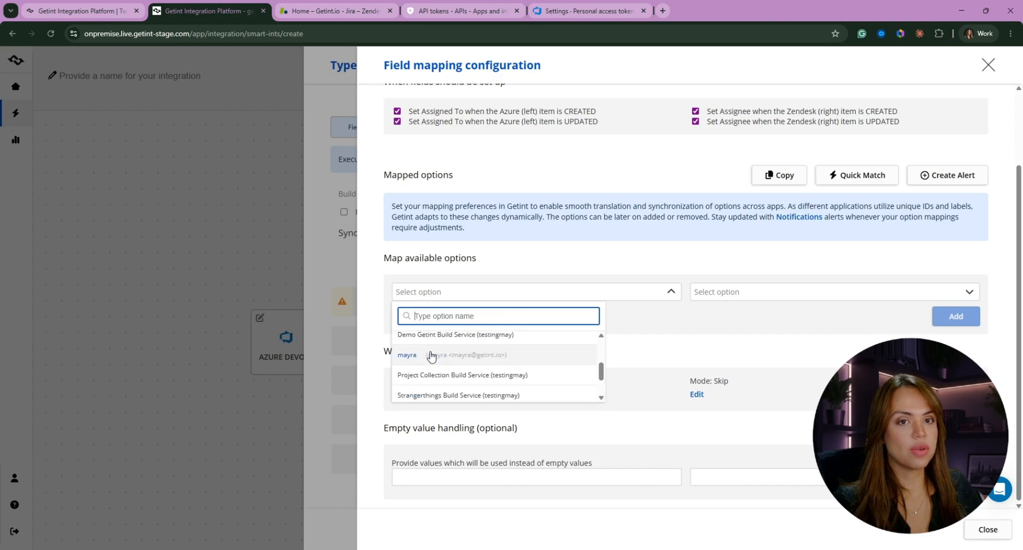
pyautogui.click(420, 368)
pyautogui.click(755, 263)
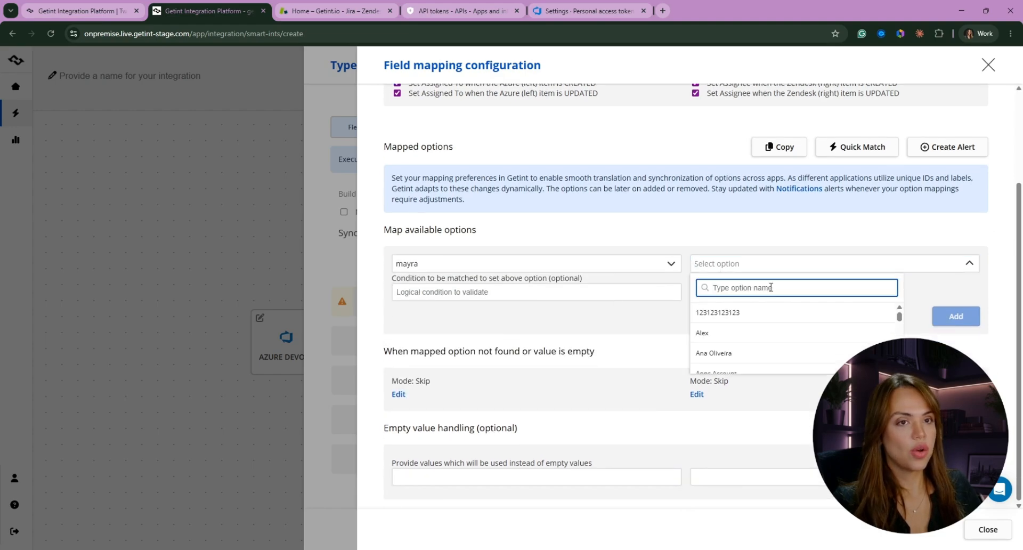
pyautogui.write('apps')
pyautogui.click(719, 313)
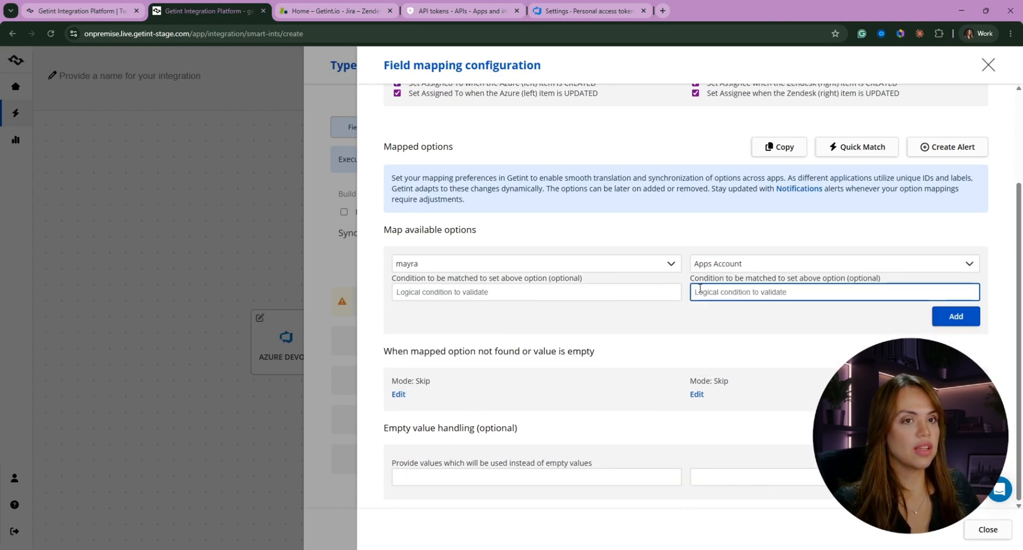
pyautogui.click(959, 320)
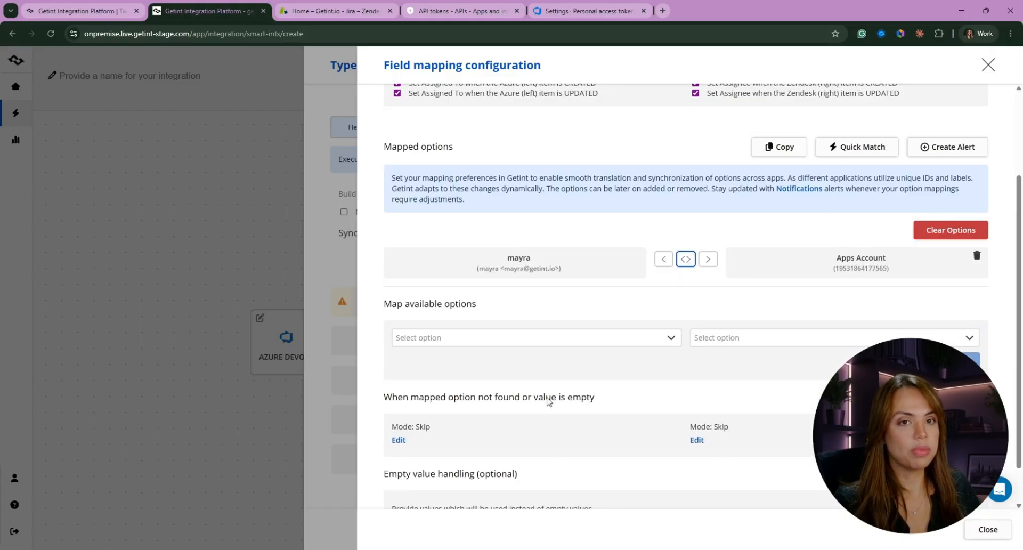
# Examine the remaining Azure and Zendesk user options available for mapping and close the field configuration
pyautogui.click(440, 337)
pyautogui.scroll(-1, 521, 372)
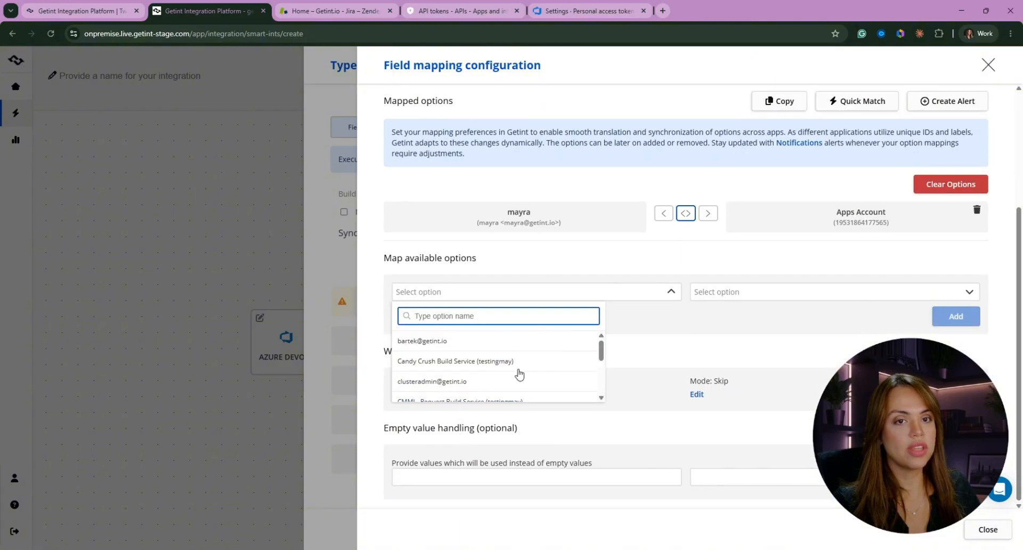
pyautogui.click(740, 292)
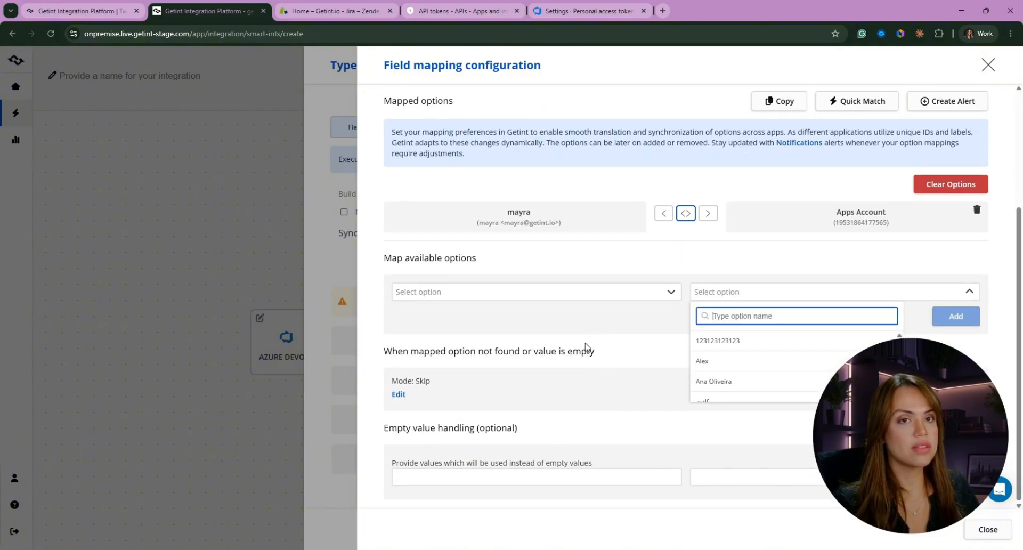
pyautogui.click(626, 349)
pyautogui.scroll(3, 626, 350)
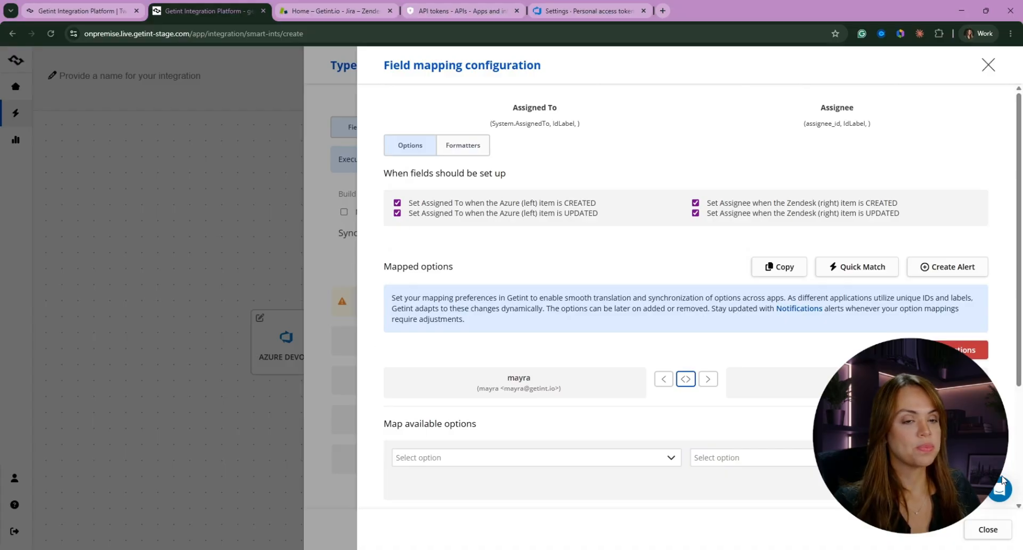
pyautogui.click(988, 529)
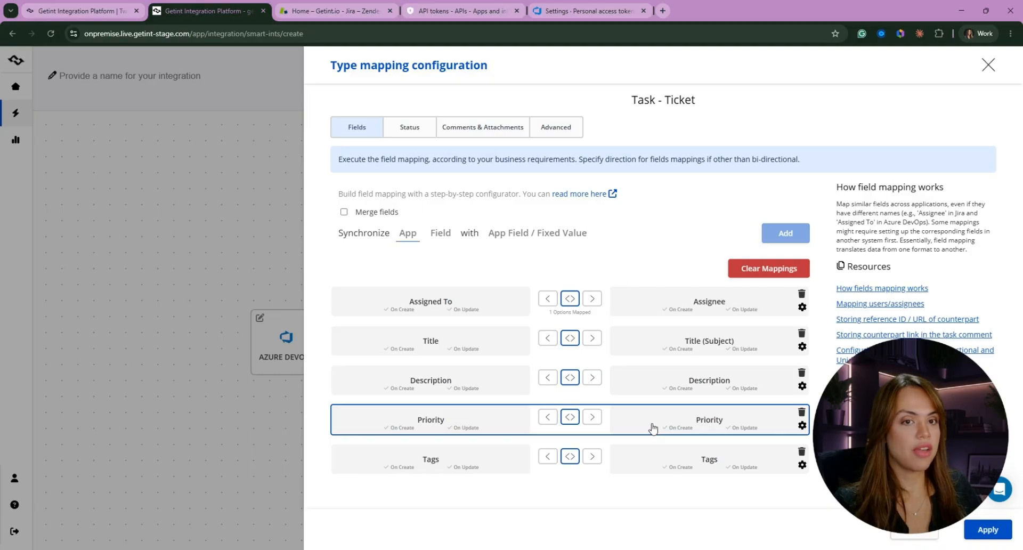
# In the status mapping configuration, set Status as the Zendesk field that represents item status
pyautogui.click(419, 137)
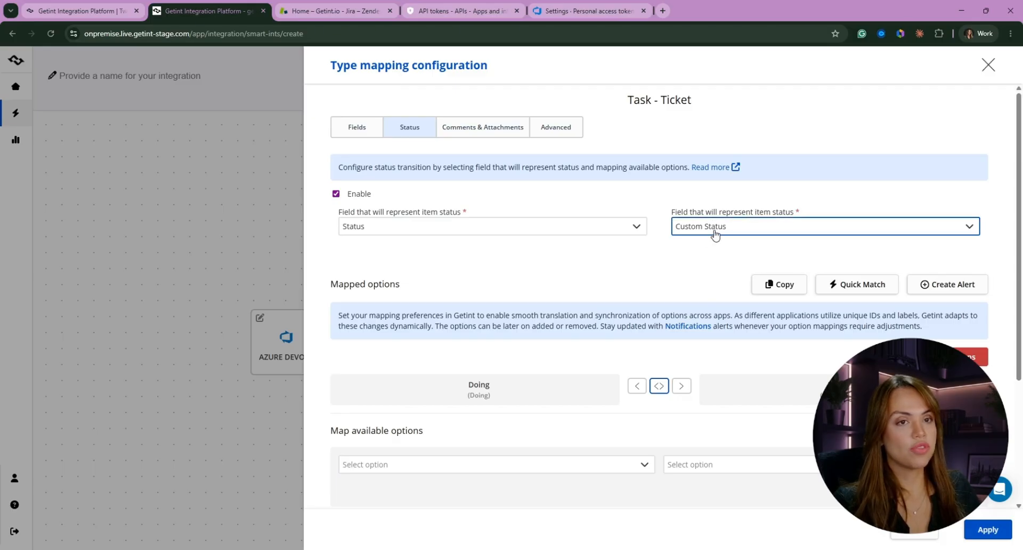
pyautogui.click(749, 227)
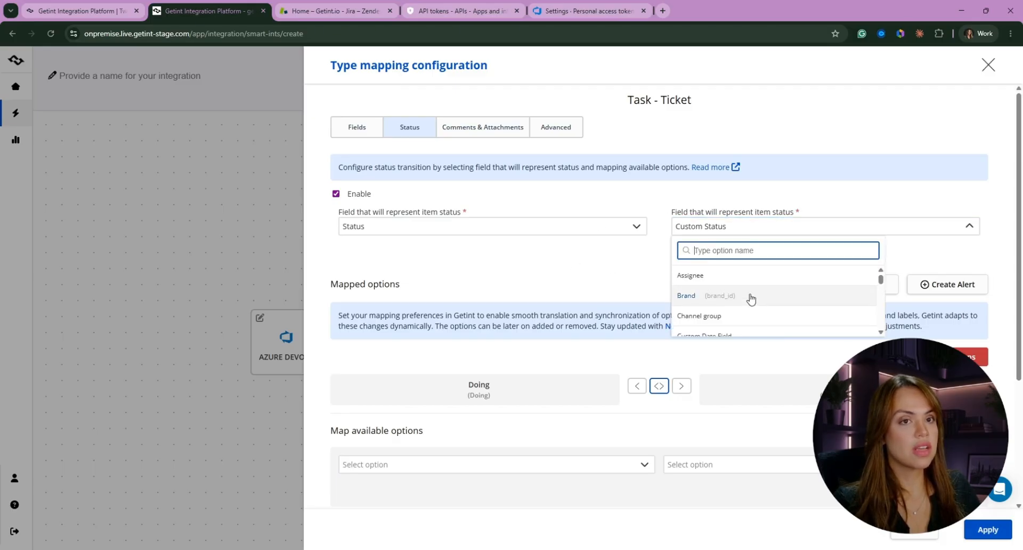
pyautogui.scroll(-5, 750, 297)
pyautogui.scroll(-5, 752, 300)
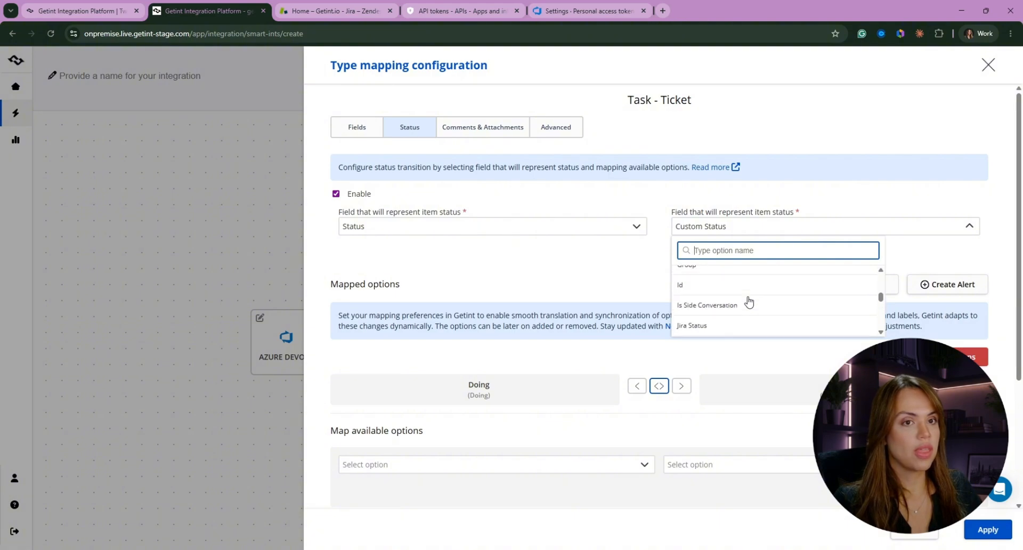
pyautogui.scroll(4, 750, 302)
pyautogui.write('STAT')
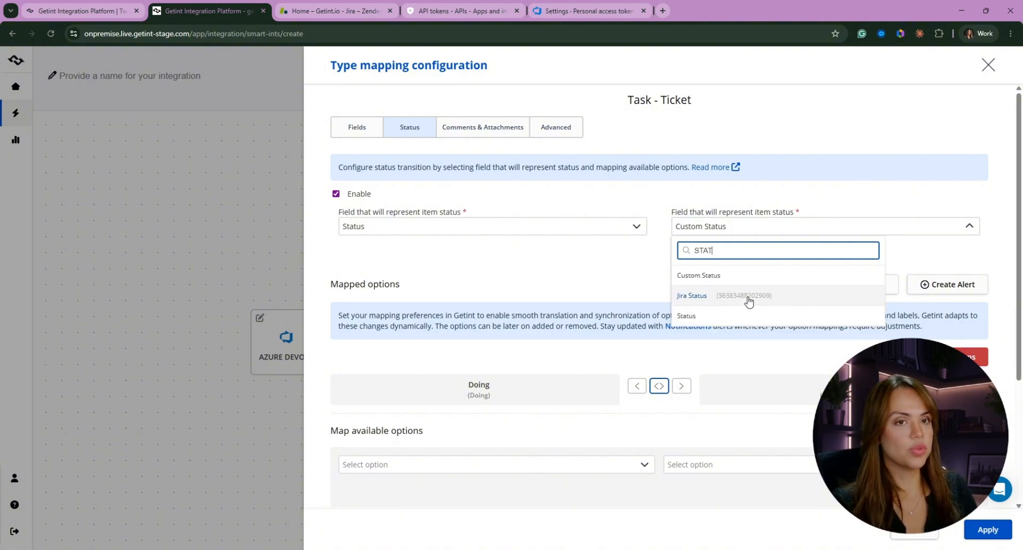
pyautogui.click(731, 315)
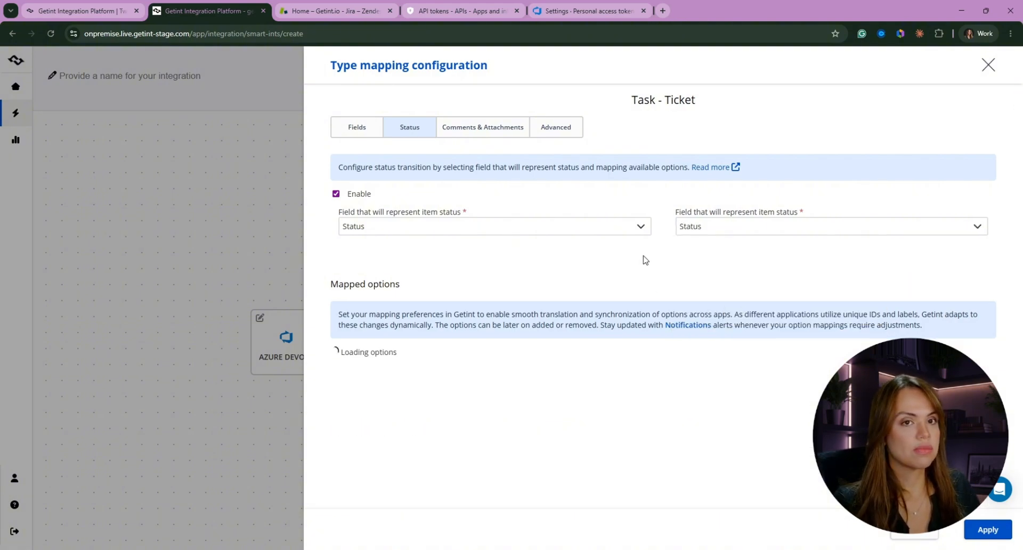
# Map the Azure status Done to the Zendesk status Closed
pyautogui.scroll(-2, 662, 249)
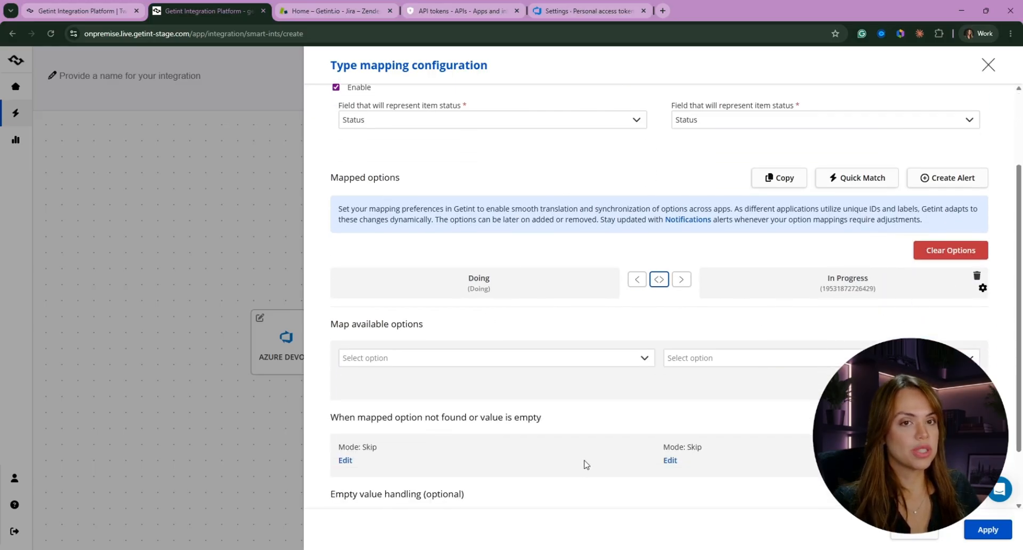
pyautogui.click(539, 359)
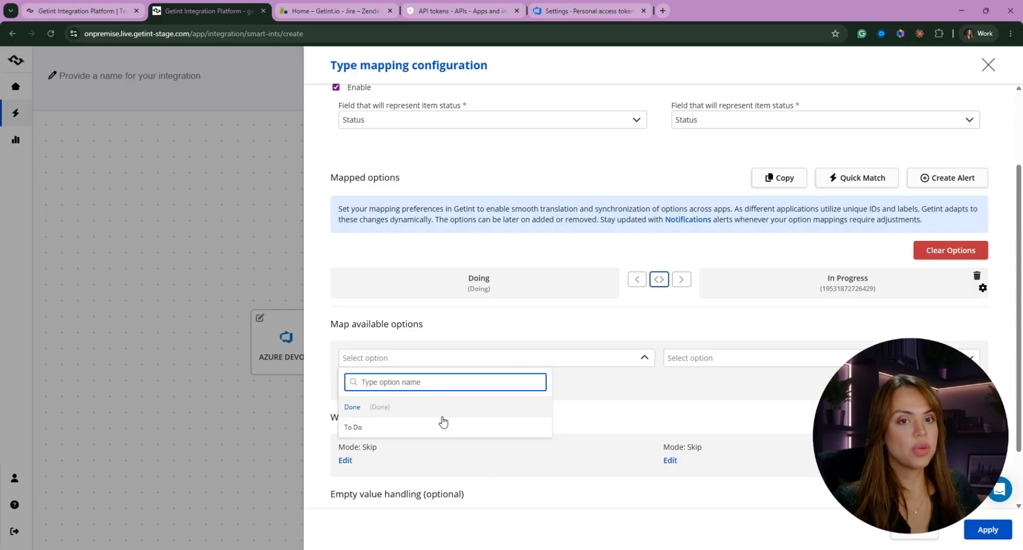
pyautogui.click(366, 408)
pyautogui.click(736, 385)
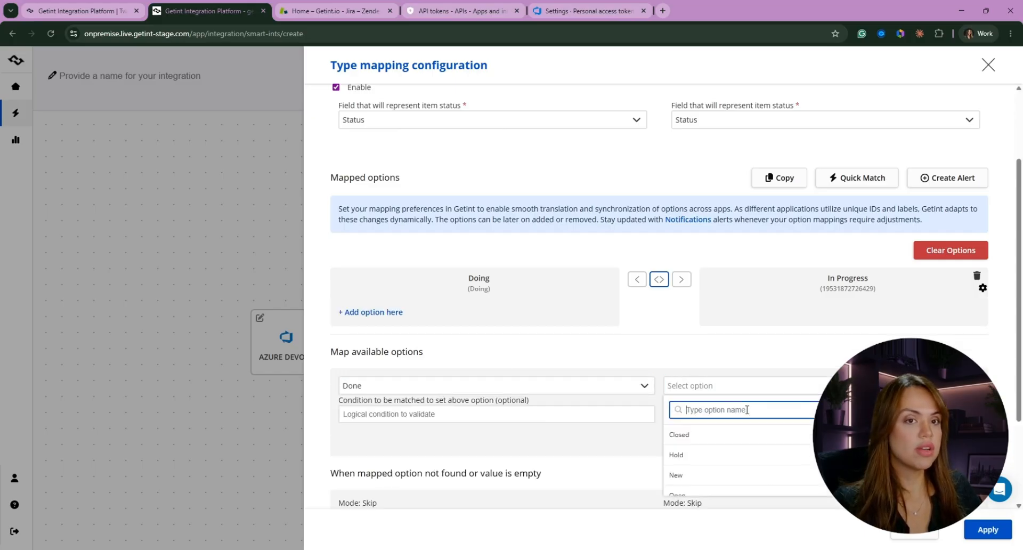
pyautogui.click(699, 438)
pyautogui.click(963, 439)
# Map the Azure status To Do to the Zendesk status New
pyautogui.click(459, 408)
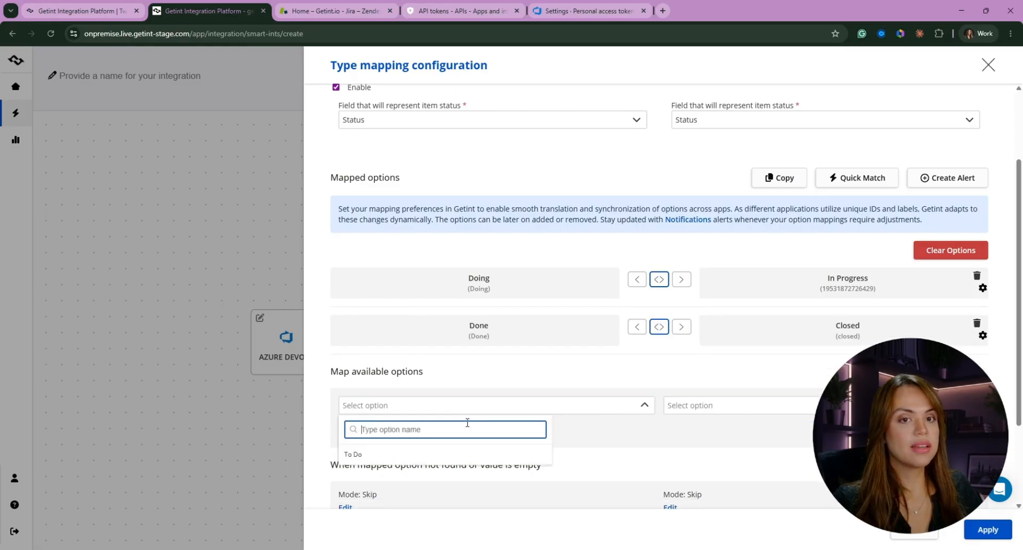
pyautogui.scroll(-1, 466, 421)
pyautogui.click(370, 406)
pyautogui.click(779, 413)
pyautogui.scroll(-1, 778, 418)
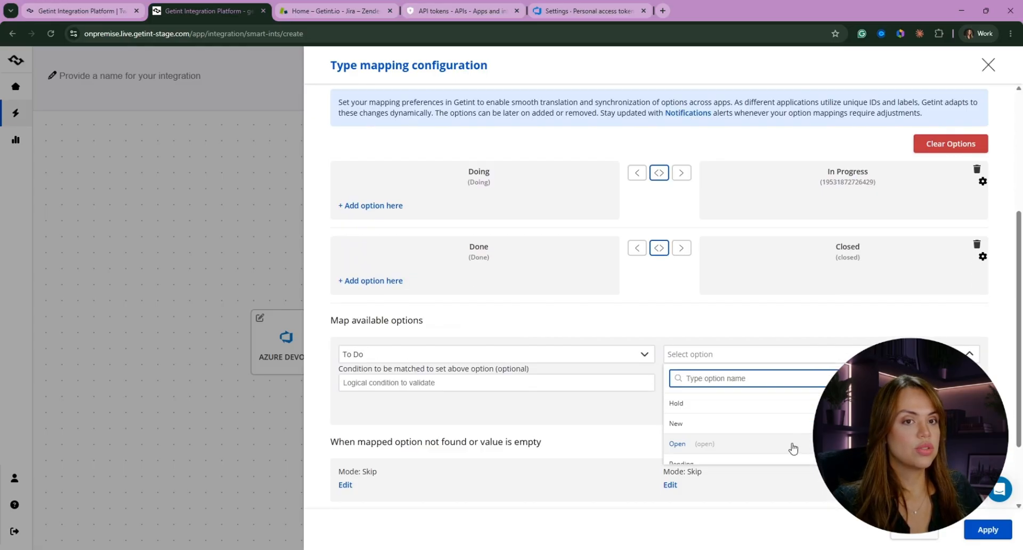
pyautogui.click(683, 424)
pyautogui.click(962, 384)
# Check the unmapped status options on both sides and add Open as a second Zendesk status for To Do
pyautogui.click(709, 346)
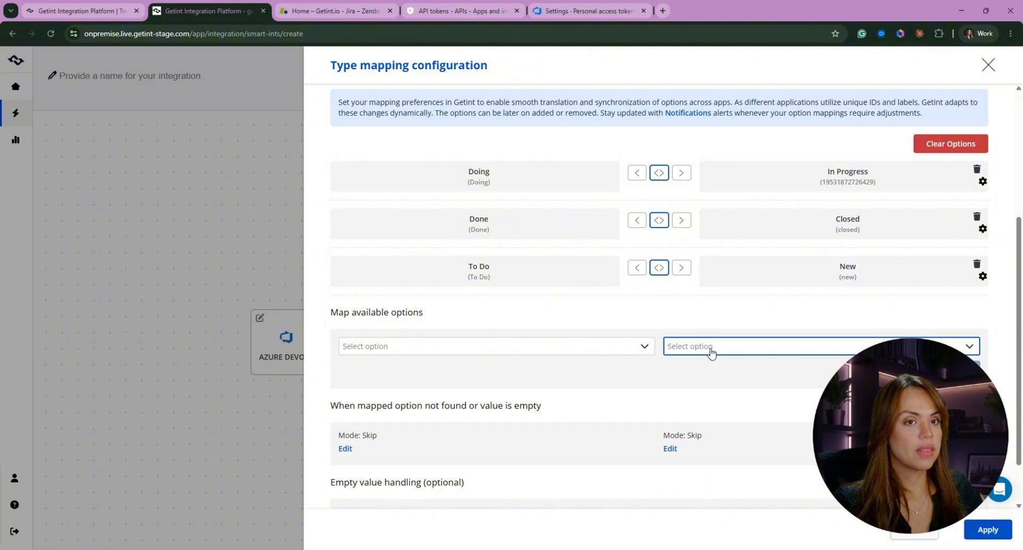
pyautogui.scroll(-1, 701, 448)
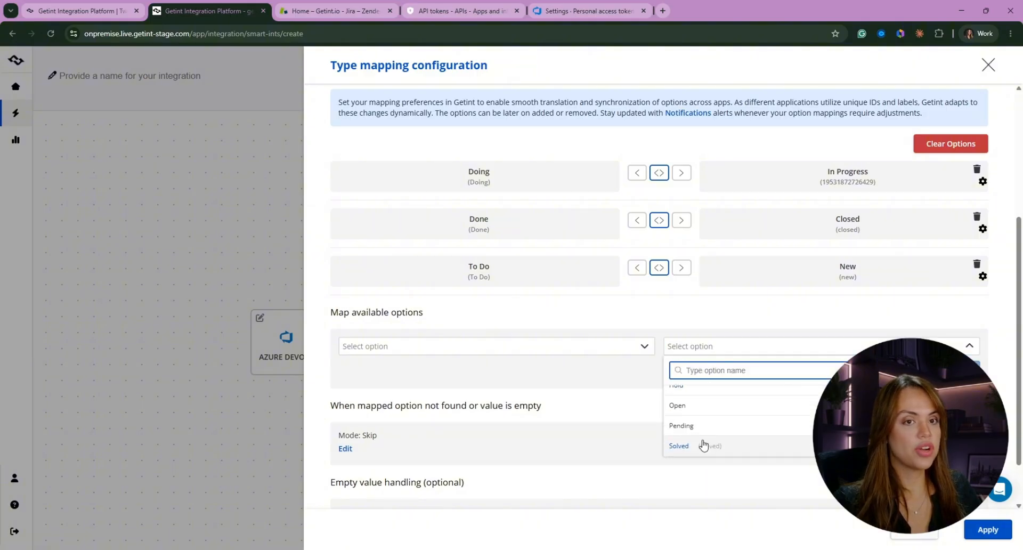
pyautogui.scroll(1, 714, 397)
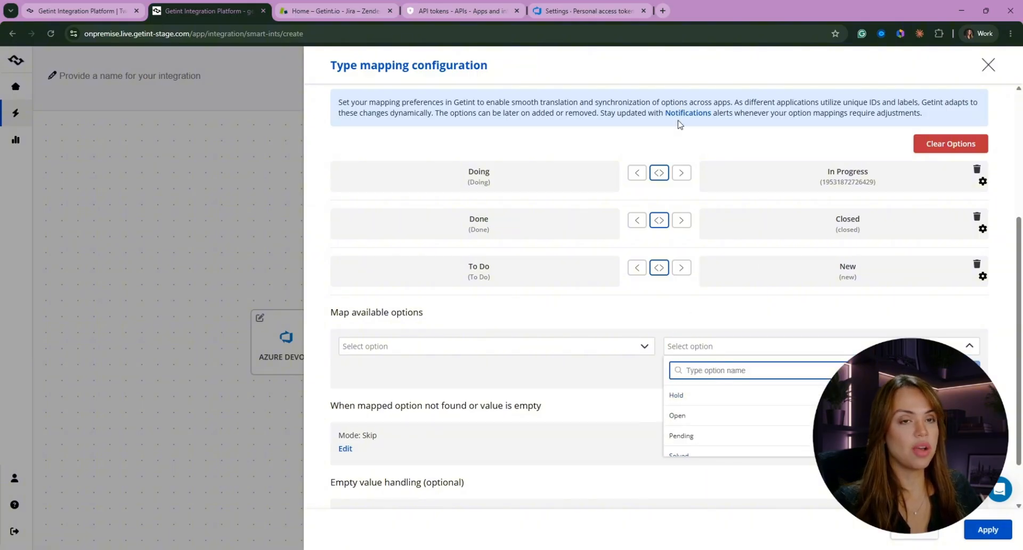
pyautogui.click(452, 347)
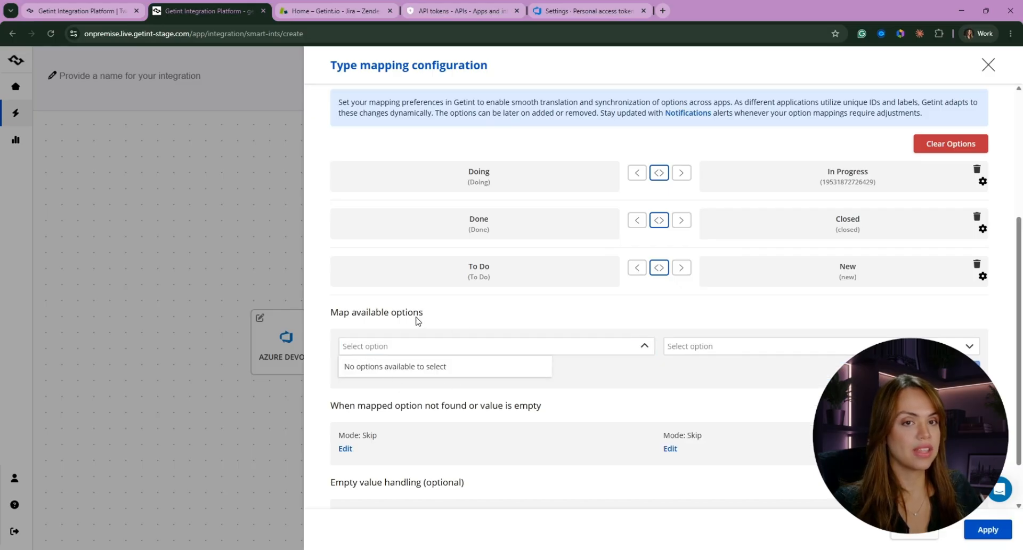
pyautogui.click(687, 353)
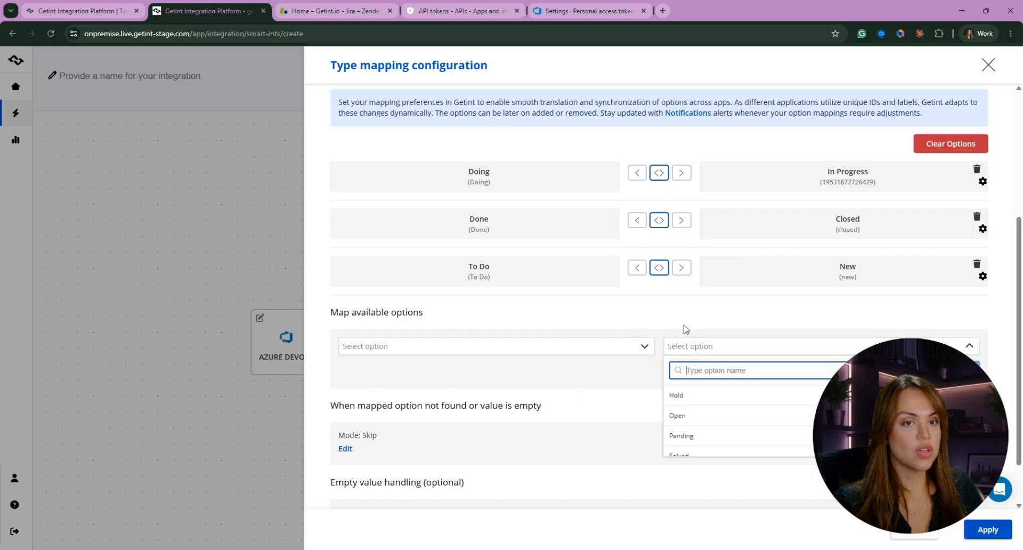
pyautogui.click(691, 421)
pyautogui.click(742, 355)
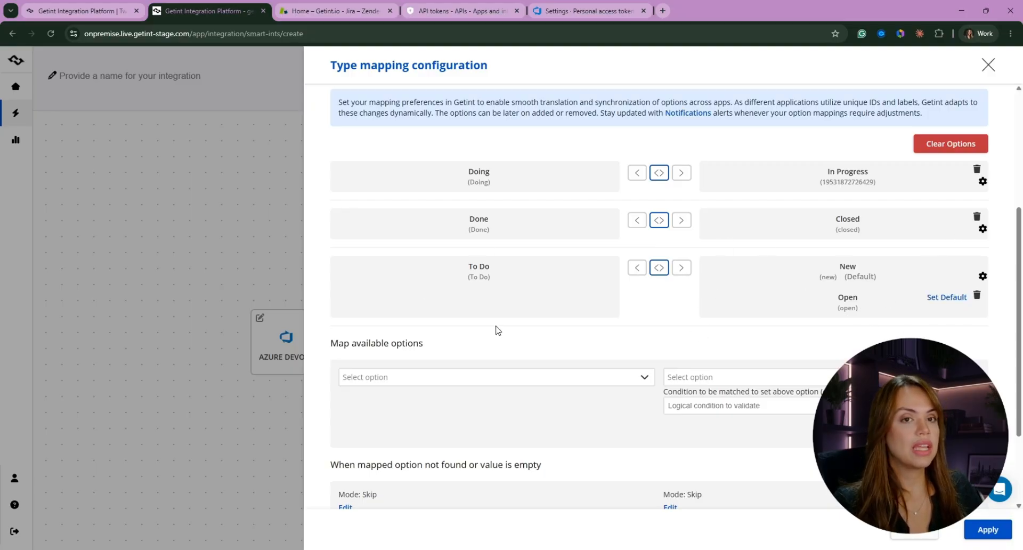
pyautogui.scroll(-2, 733, 379)
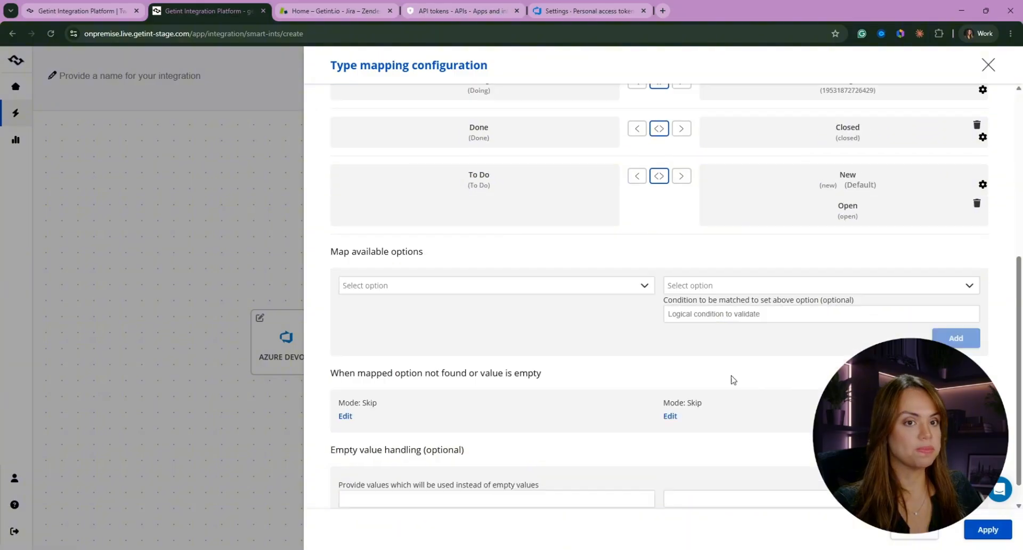
pyautogui.scroll(5, 425, 167)
pyautogui.scroll(1, 734, 399)
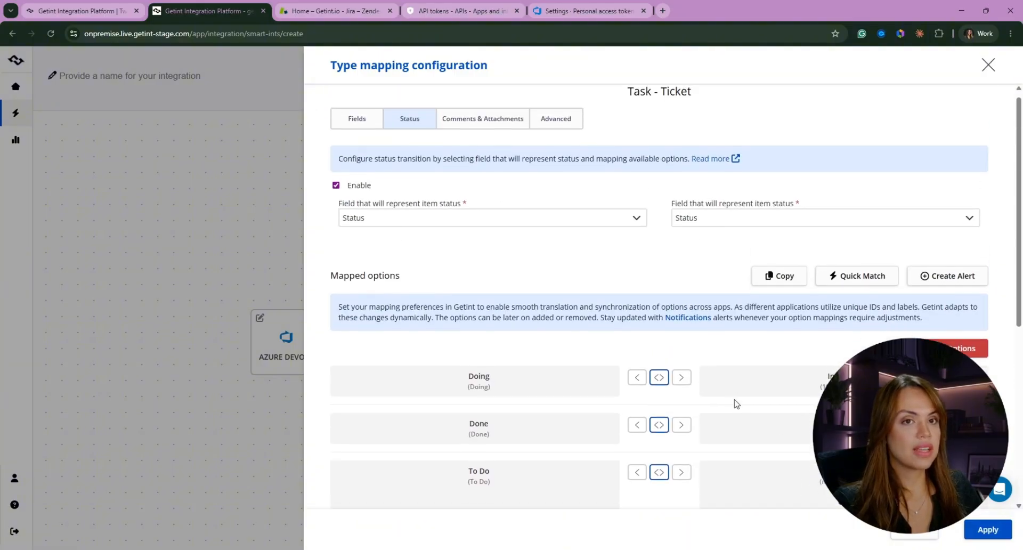
# Review the mapped statuses and check which Zendesk status options are still available for mapping
pyautogui.scroll(-4, 734, 400)
pyautogui.click(743, 377)
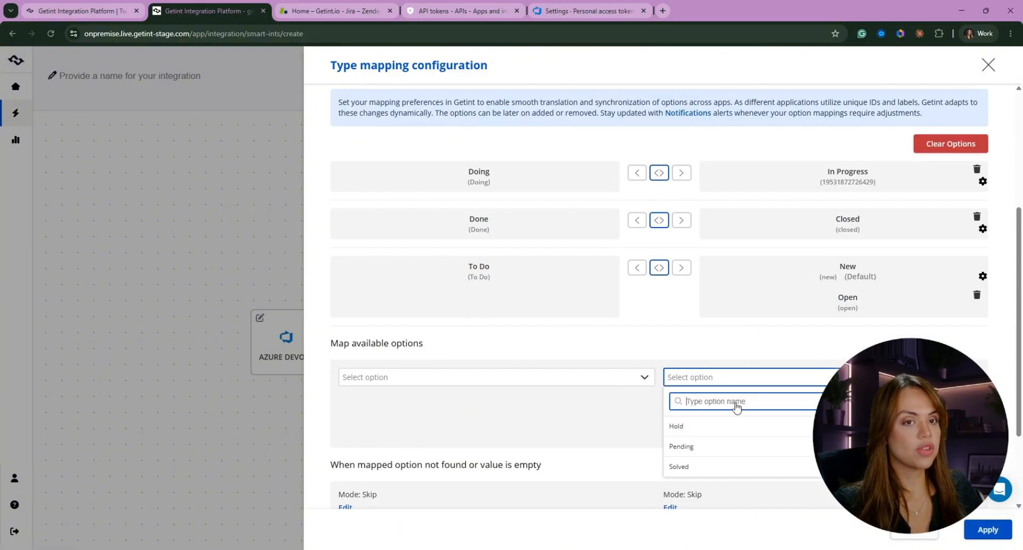
pyautogui.scroll(-2, 741, 373)
pyautogui.scroll(3, 694, 308)
pyautogui.scroll(3, 553, 268)
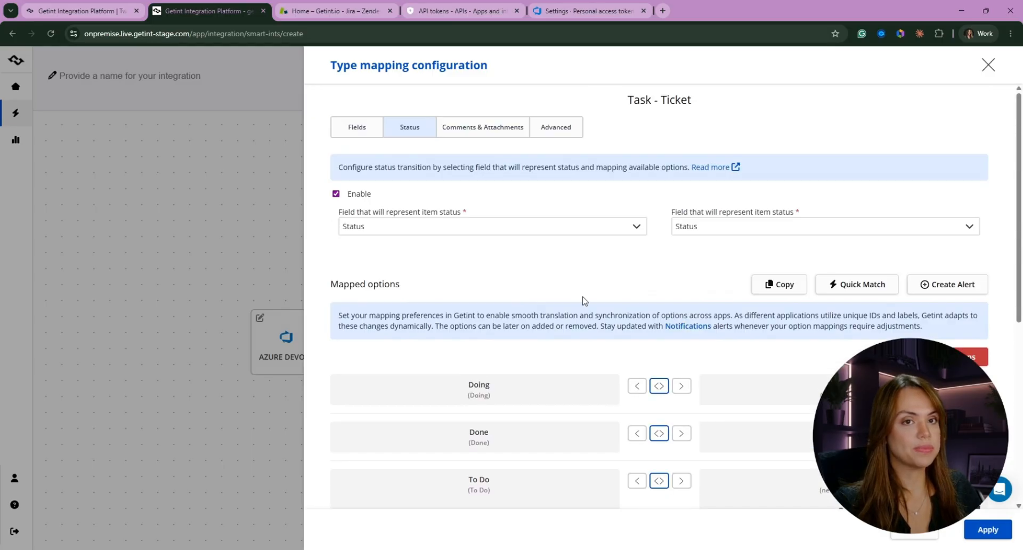
# Examine the comment synchronization settings, including the sync direction options and the attributes and conditions available for filtering Azure comments
pyautogui.click(498, 133)
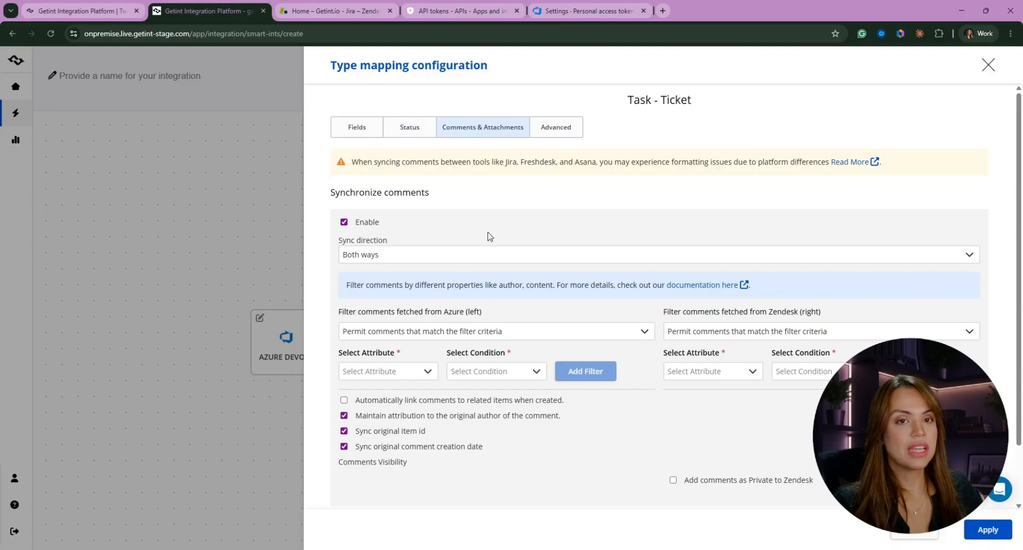
pyautogui.click(381, 254)
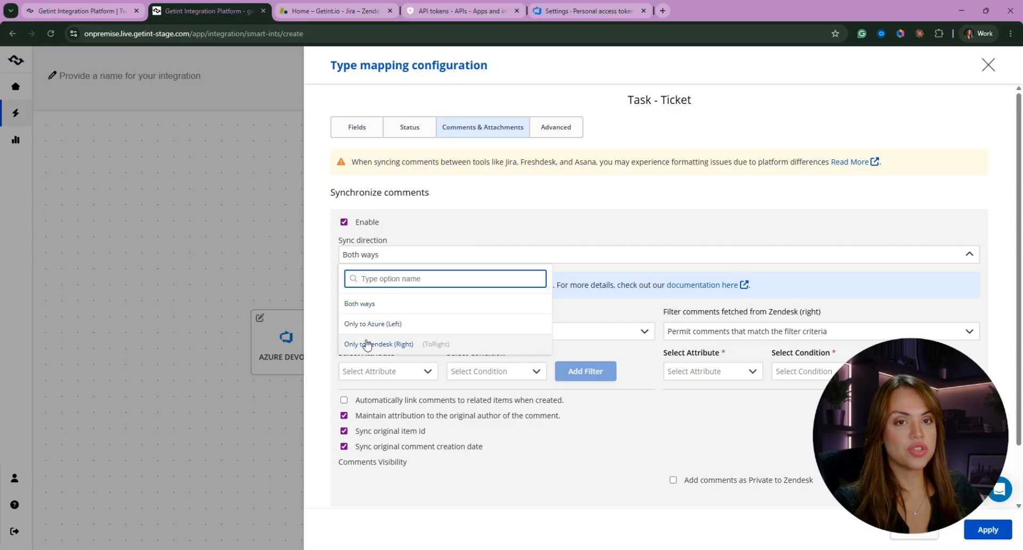
pyautogui.click(626, 220)
pyautogui.scroll(-1, 625, 221)
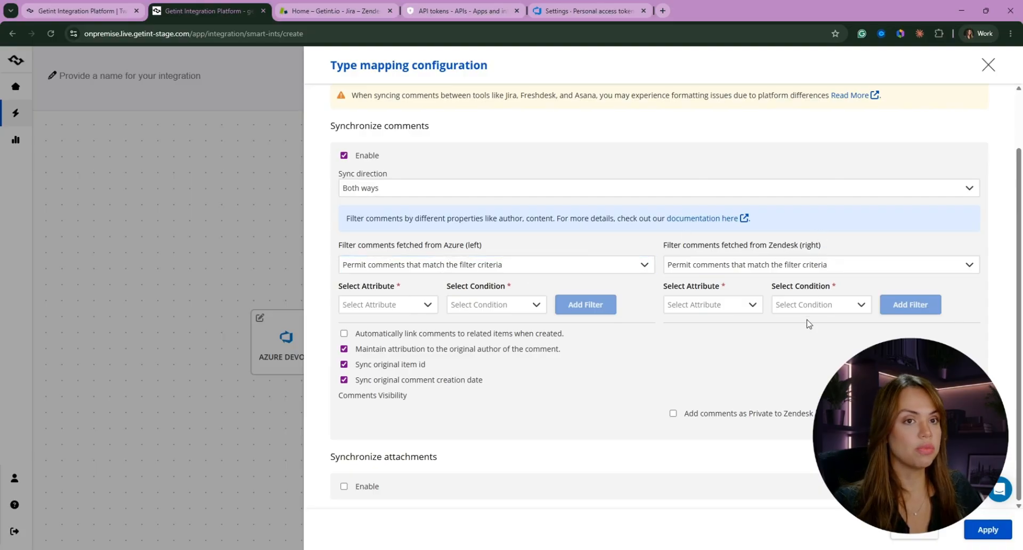
pyautogui.click(399, 300)
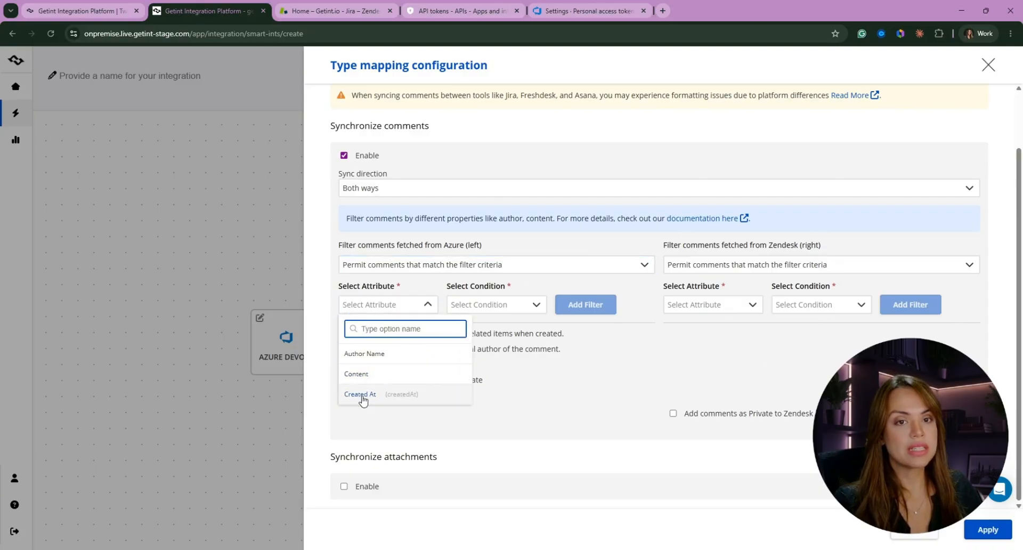
pyautogui.click(520, 402)
pyautogui.click(375, 303)
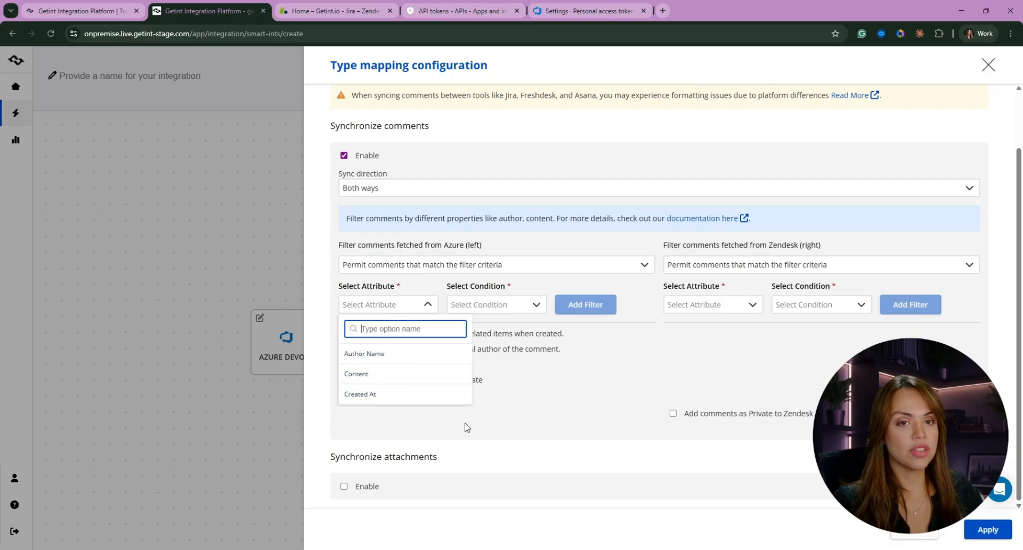
pyautogui.click(496, 304)
pyautogui.scroll(-3, 479, 368)
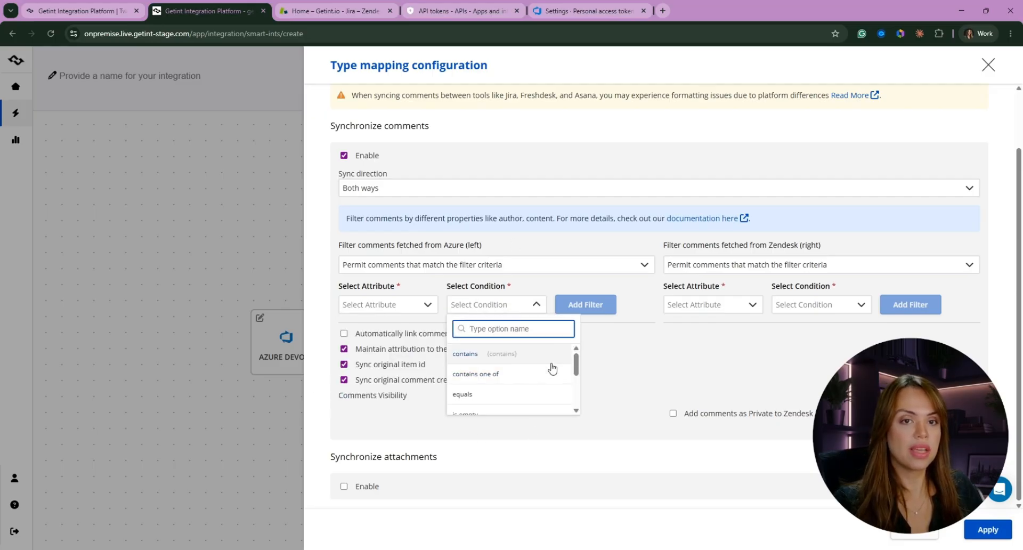
pyautogui.click(648, 381)
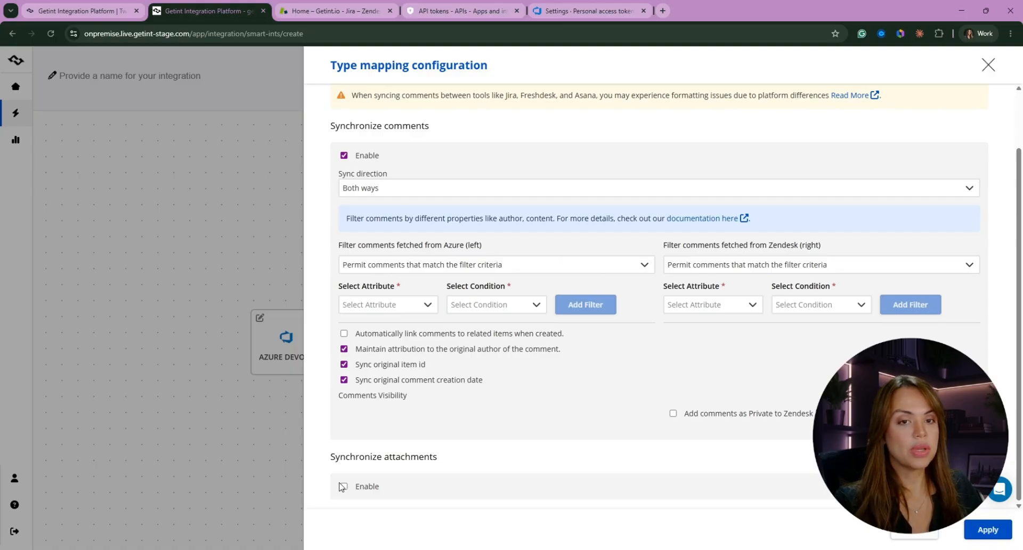
# Enable attachment synchronization with the Both ways direction and apply the Task - Ticket mapping configuration
pyautogui.click(344, 486)
pyautogui.scroll(-1, 565, 354)
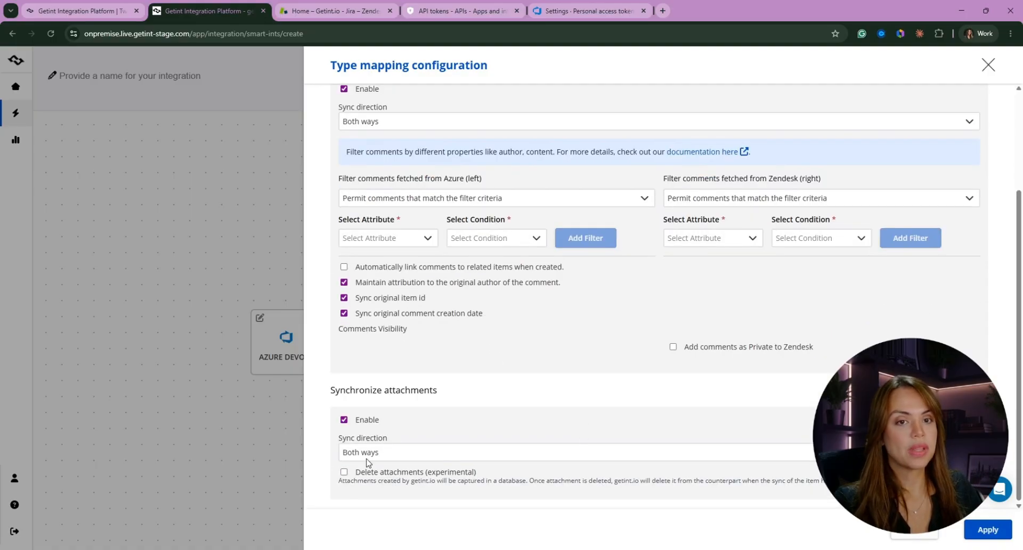
pyautogui.click(367, 454)
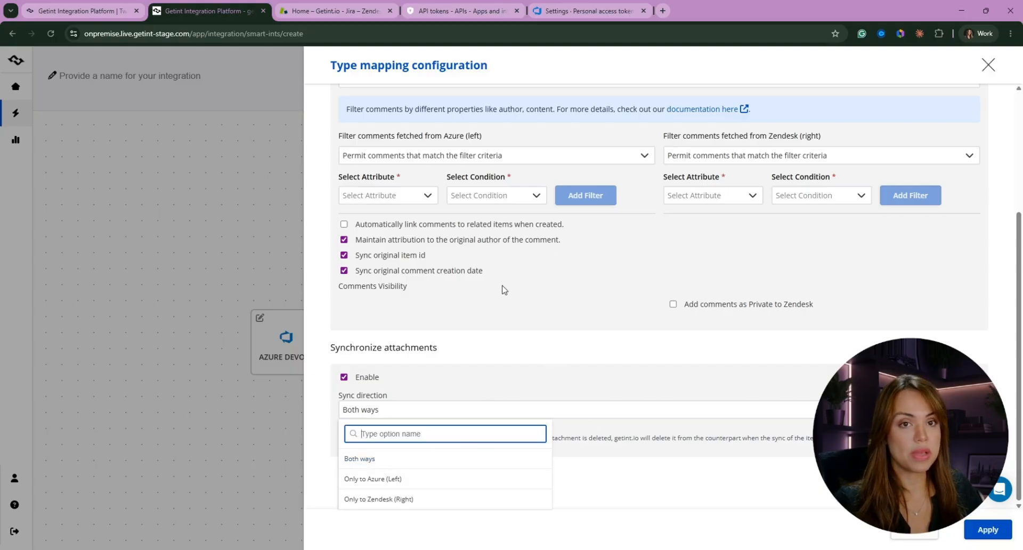
pyautogui.scroll(1, 506, 319)
pyautogui.scroll(1, 639, 309)
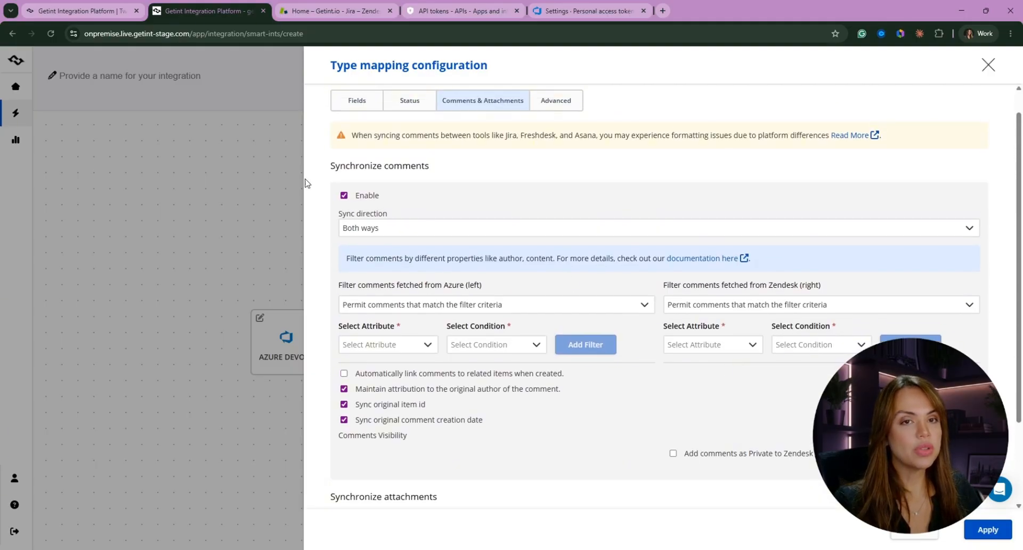
pyautogui.scroll(-2, 509, 491)
pyautogui.scroll(3, 651, 196)
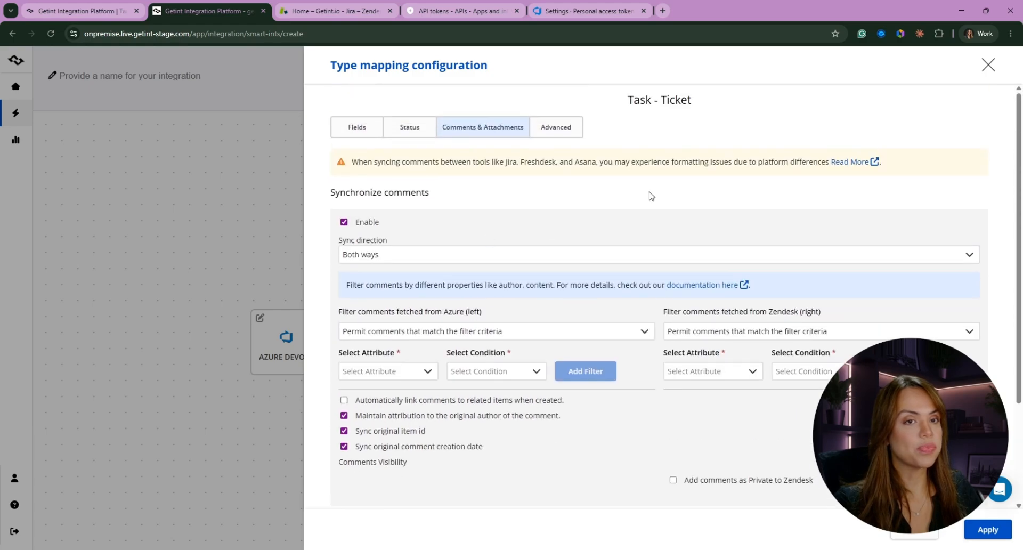
pyautogui.click(989, 534)
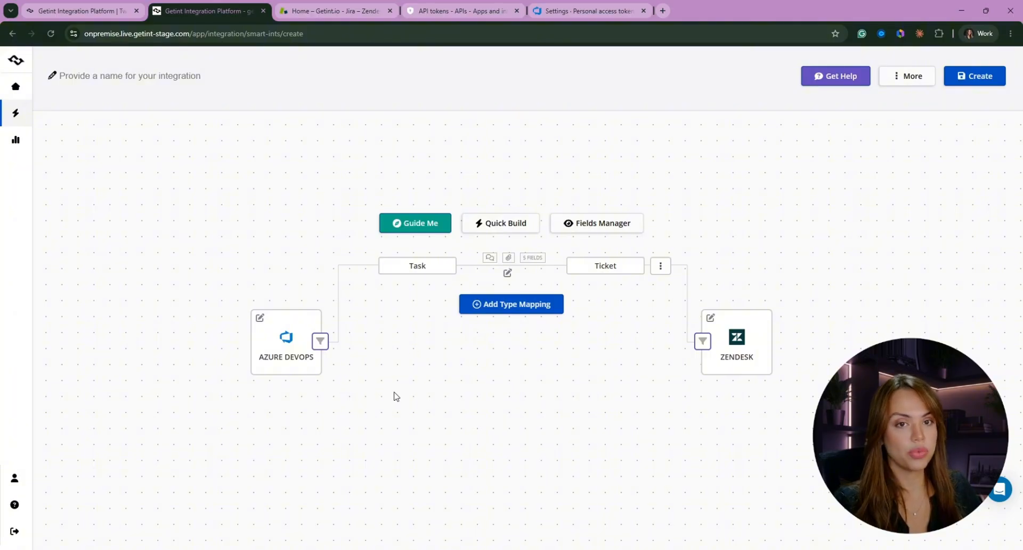
# Draft an all-items filter for Azure where Tags contains SYNC, and close the filter settings without applying it
pyautogui.click(321, 341)
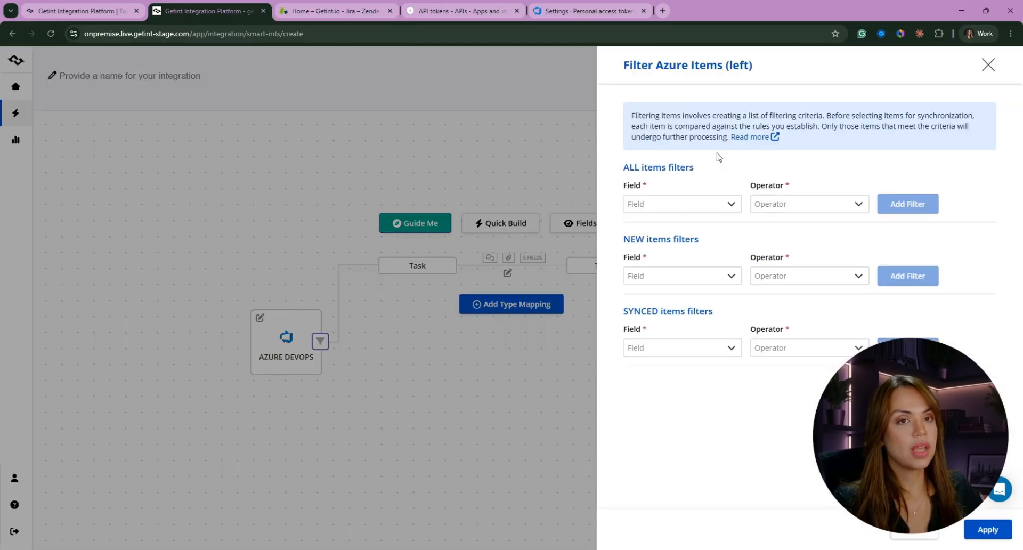
pyautogui.click(685, 206)
pyautogui.scroll(-3, 723, 267)
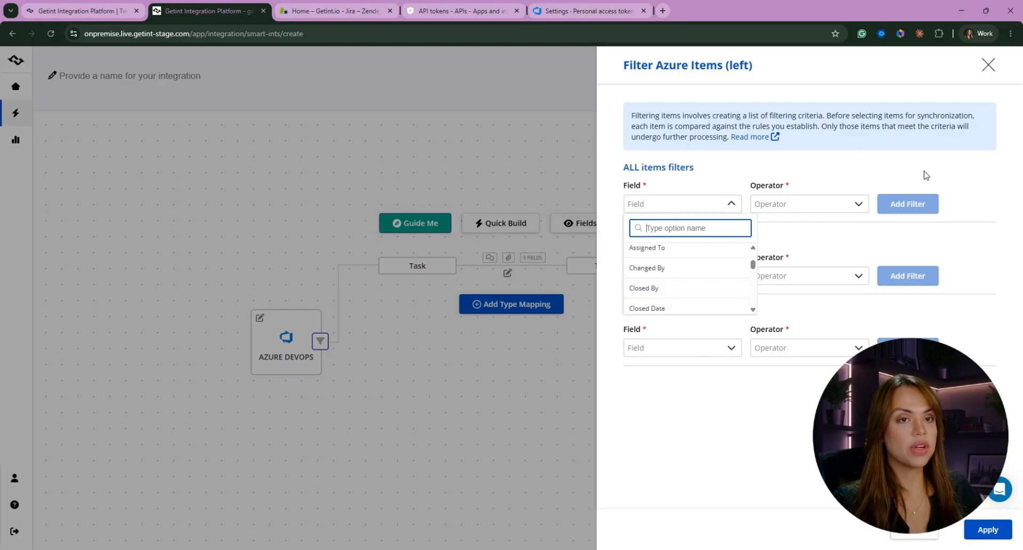
pyautogui.write('TAG')
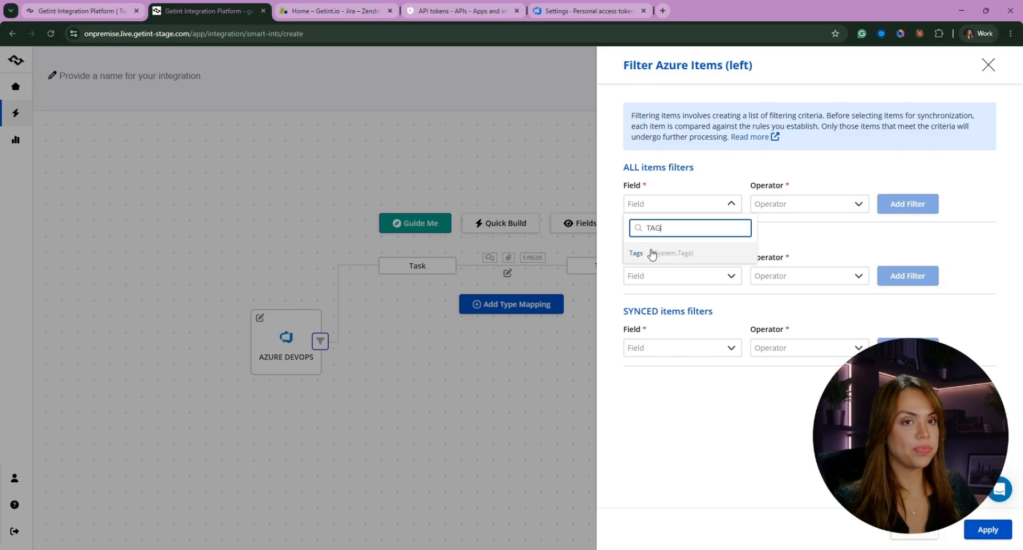
pyautogui.click(651, 254)
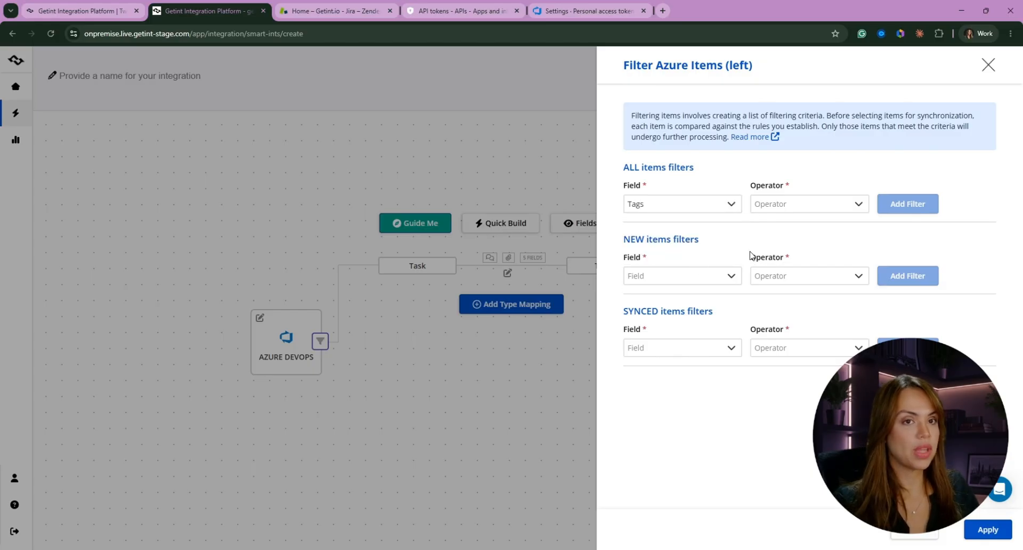
pyautogui.click(788, 201)
pyautogui.click(800, 254)
pyautogui.click(870, 210)
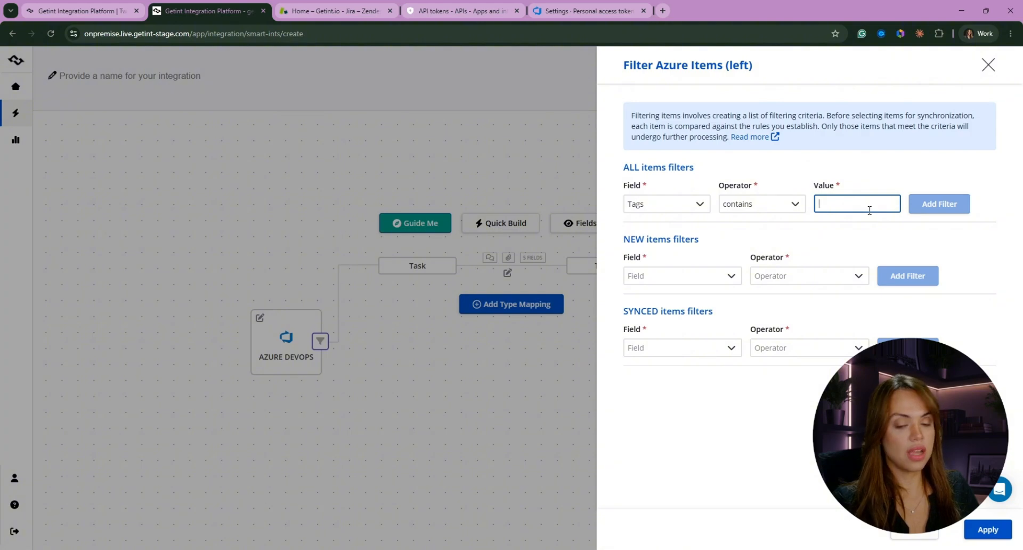
pyautogui.write('SYNC')
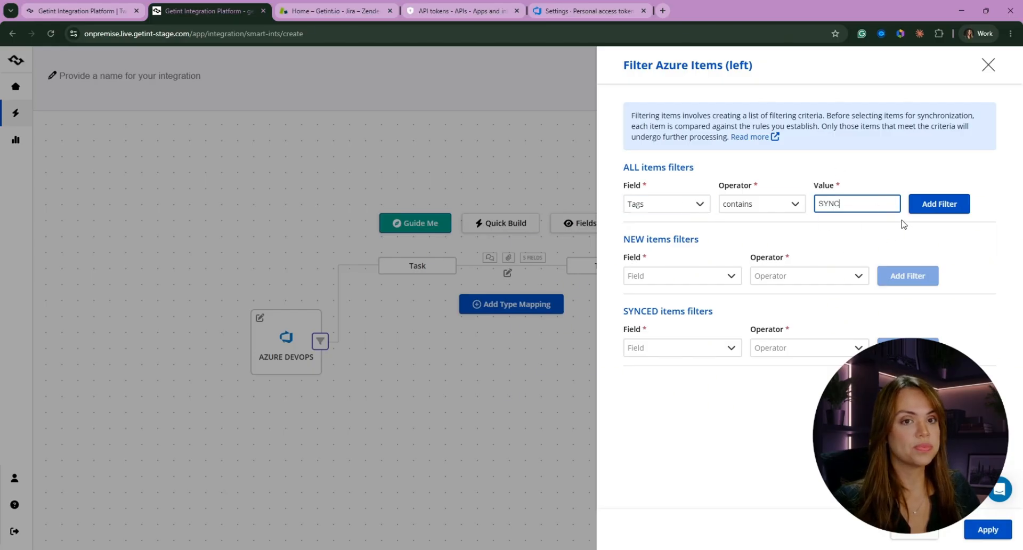
pyautogui.click(478, 418)
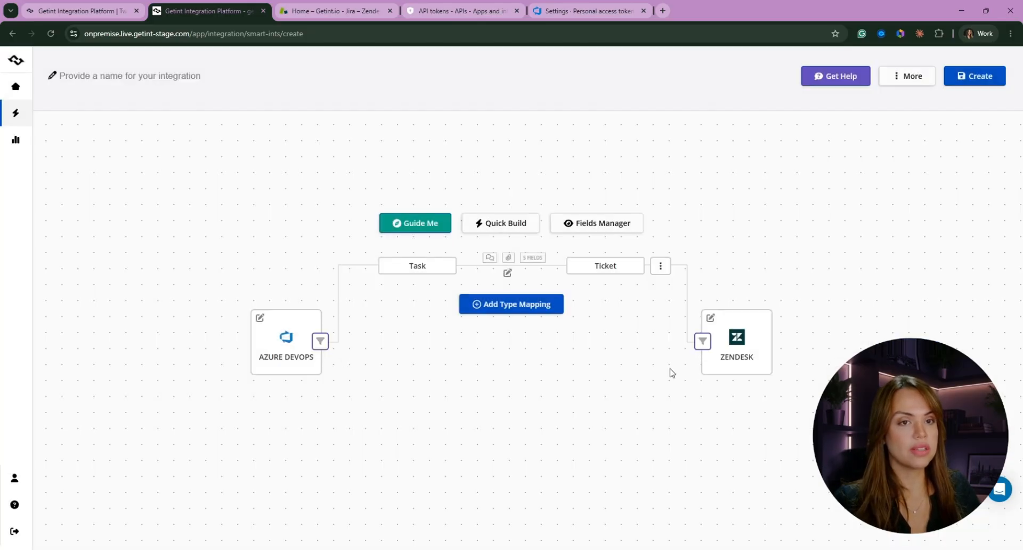
# View the filter settings for Zendesk items and close them without adding a filter
pyautogui.click(712, 344)
pyautogui.click(560, 365)
pyautogui.click(706, 342)
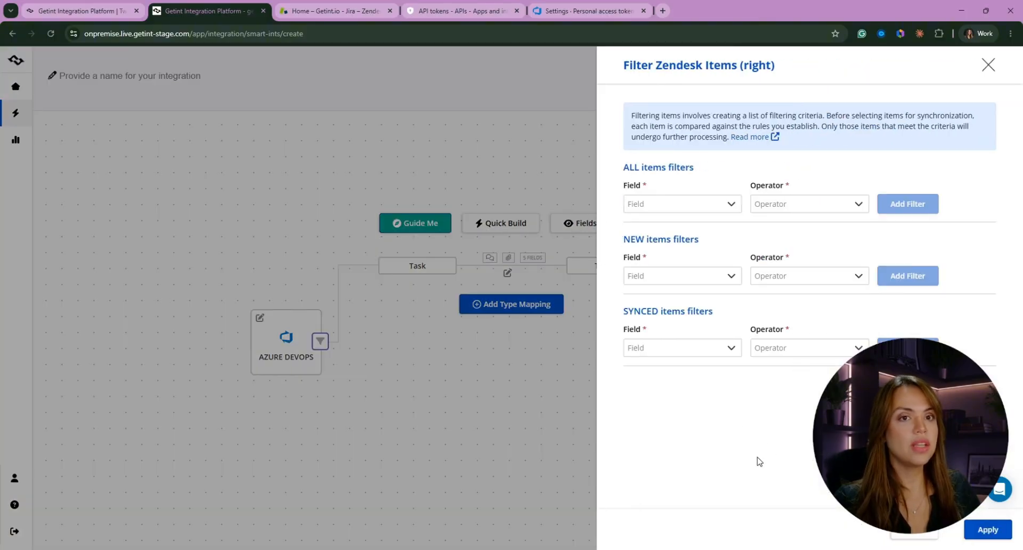
pyautogui.click(466, 436)
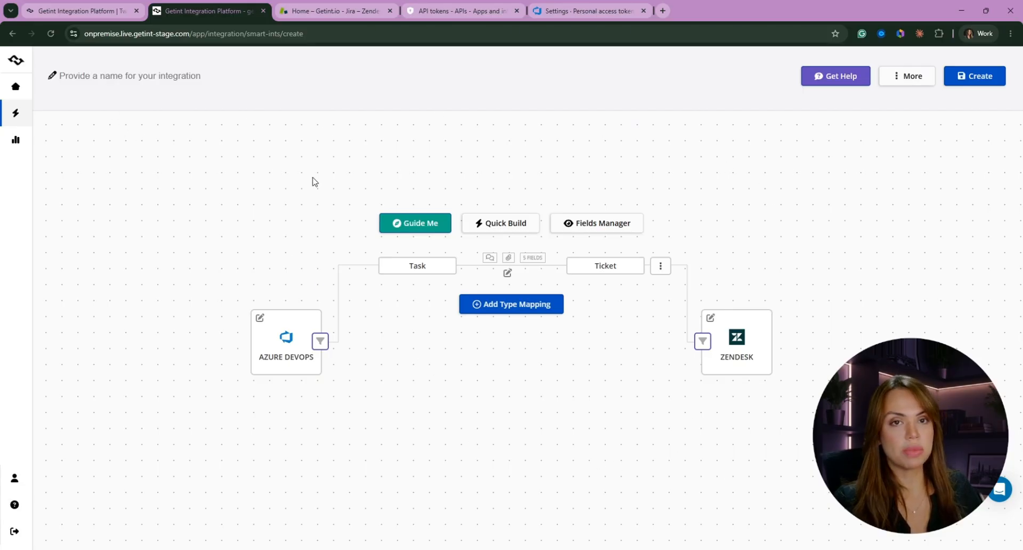
# Create the integration under the name Demo Zendesk and open its latest runs
pyautogui.click(220, 77)
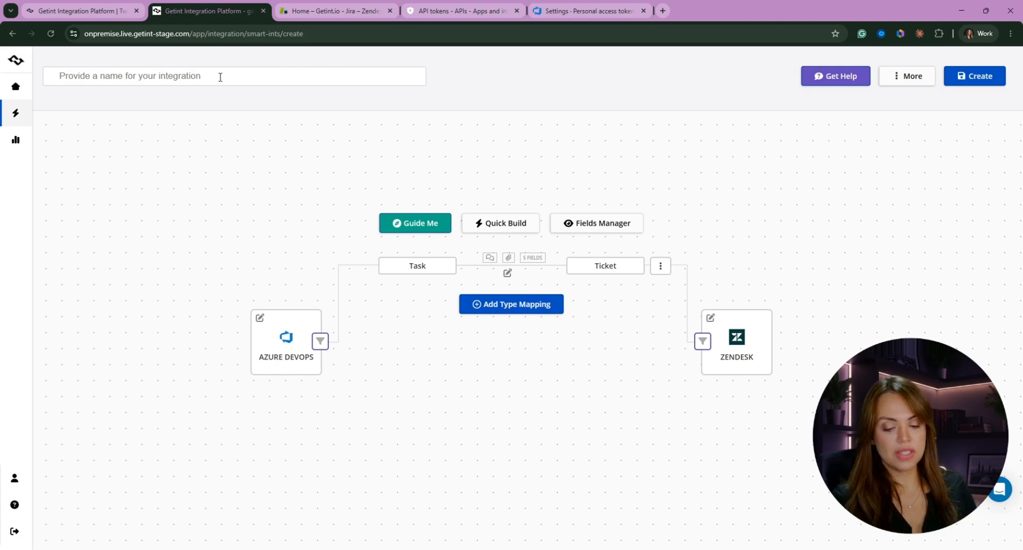
pyautogui.write('dEMO')
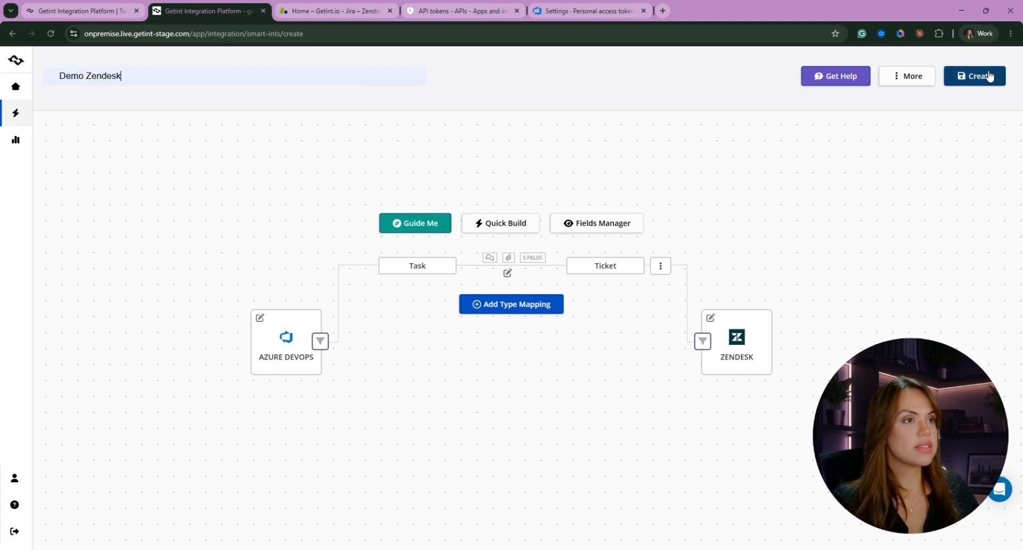
pyautogui.click(987, 78)
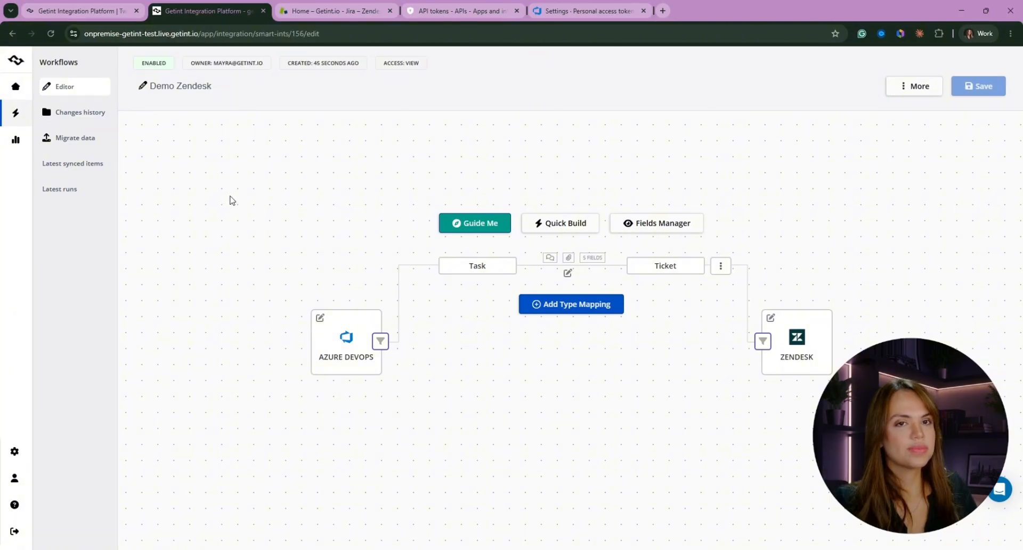
pyautogui.click(71, 192)
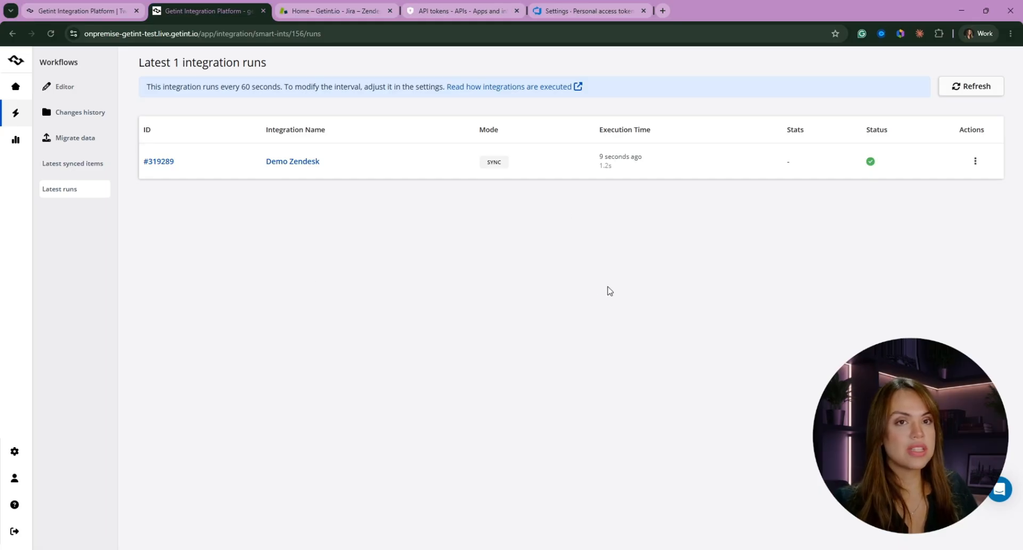
# Switch to Azure DevOps and open the work items of the Demo Getint project
pyautogui.click(597, 15)
pyautogui.click(39, 99)
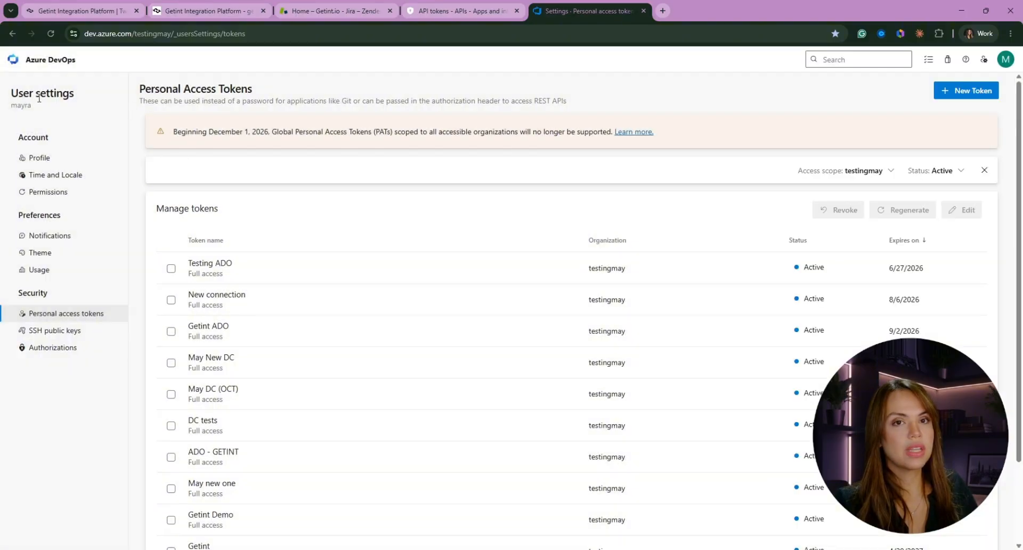
pyautogui.click(41, 61)
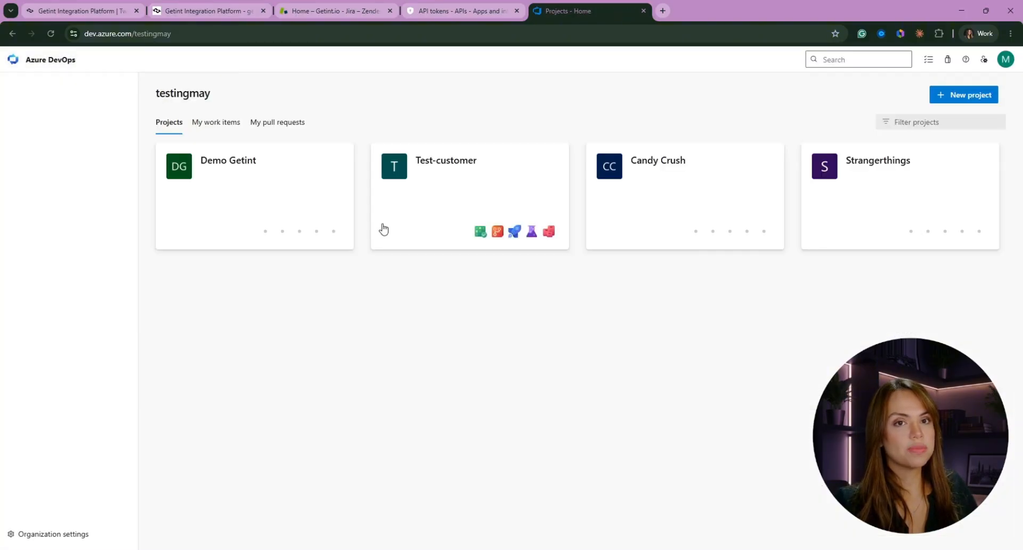
pyautogui.click(258, 191)
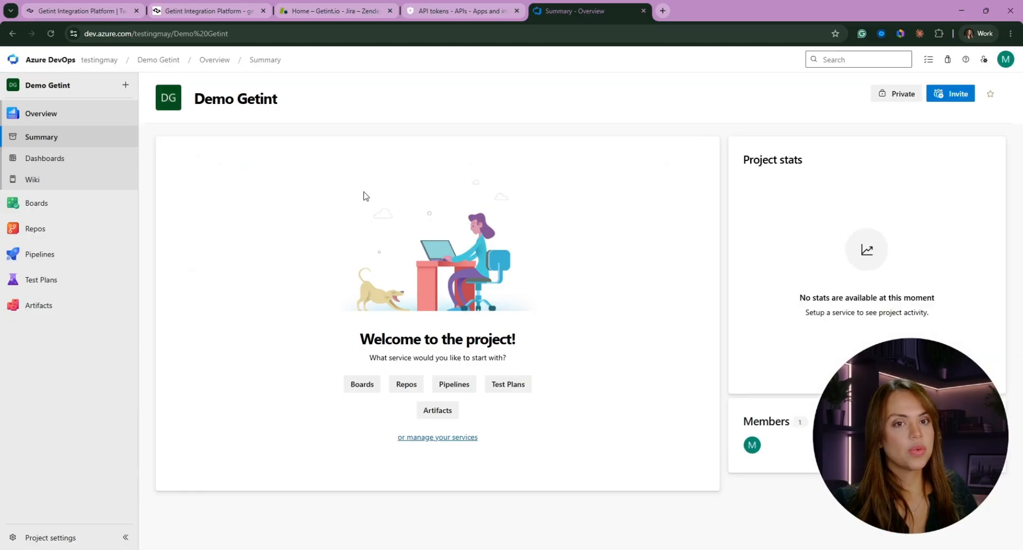
pyautogui.click(49, 204)
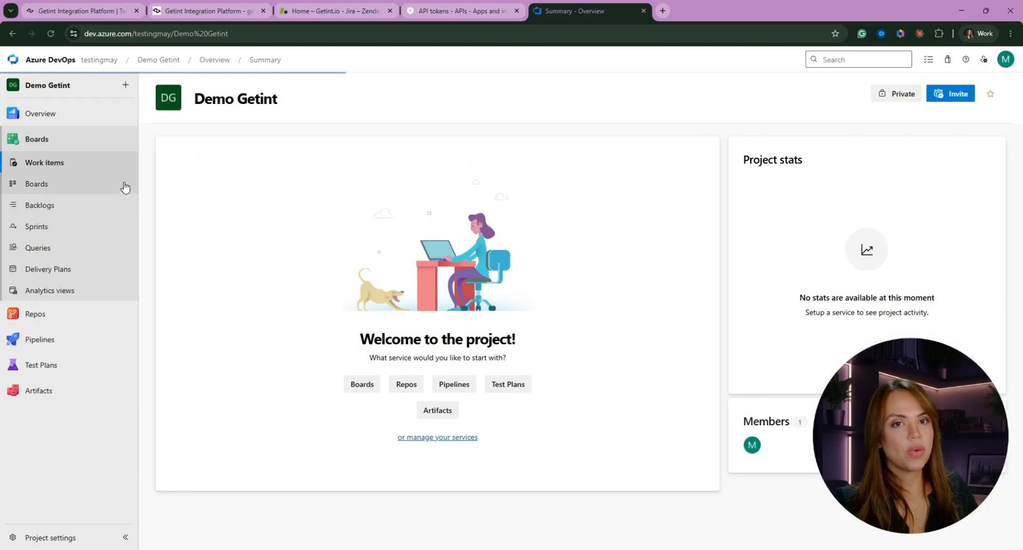
# Create a new Task work item in Azure DevOps with the title Demo Zendesk
pyautogui.click(272, 114)
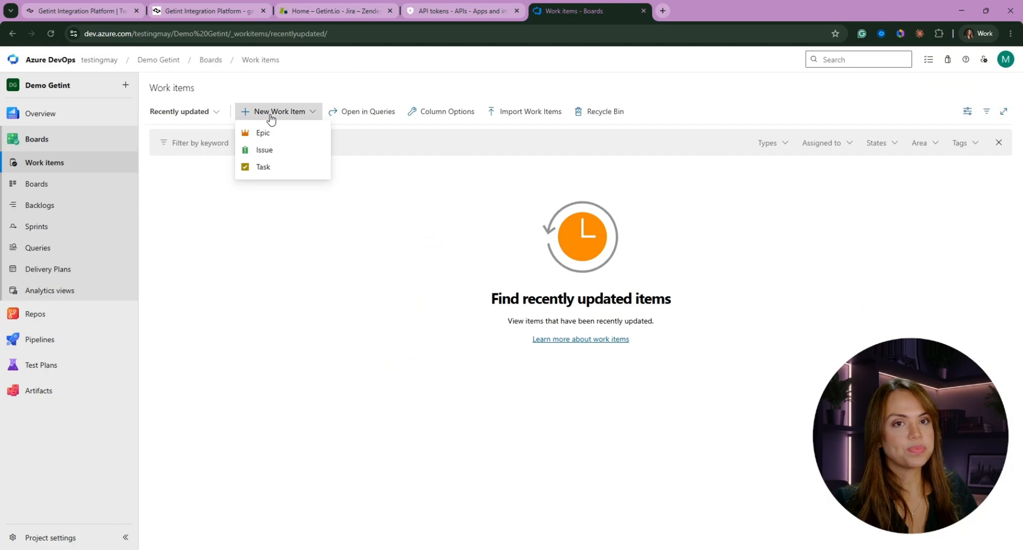
pyautogui.click(275, 168)
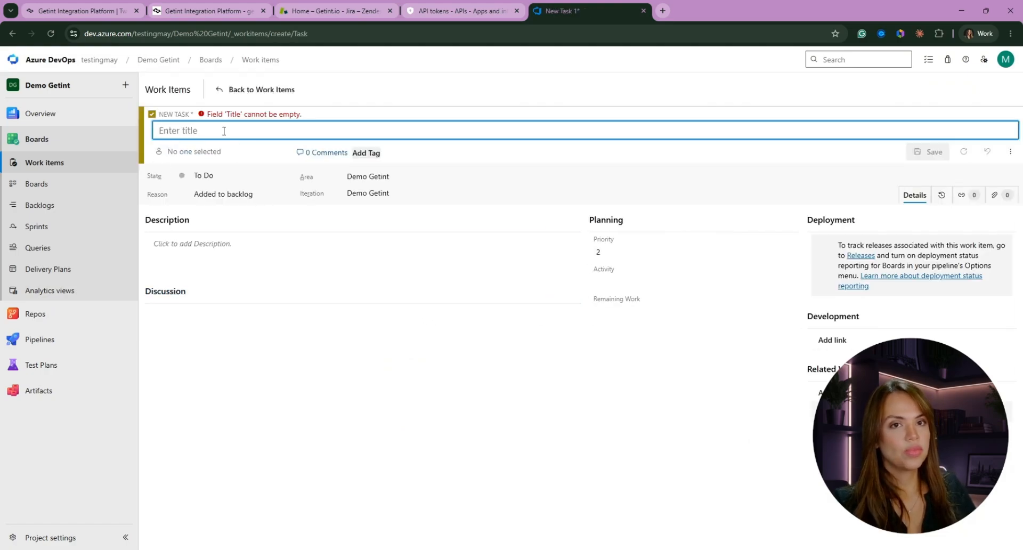
pyautogui.write('Dem,o')
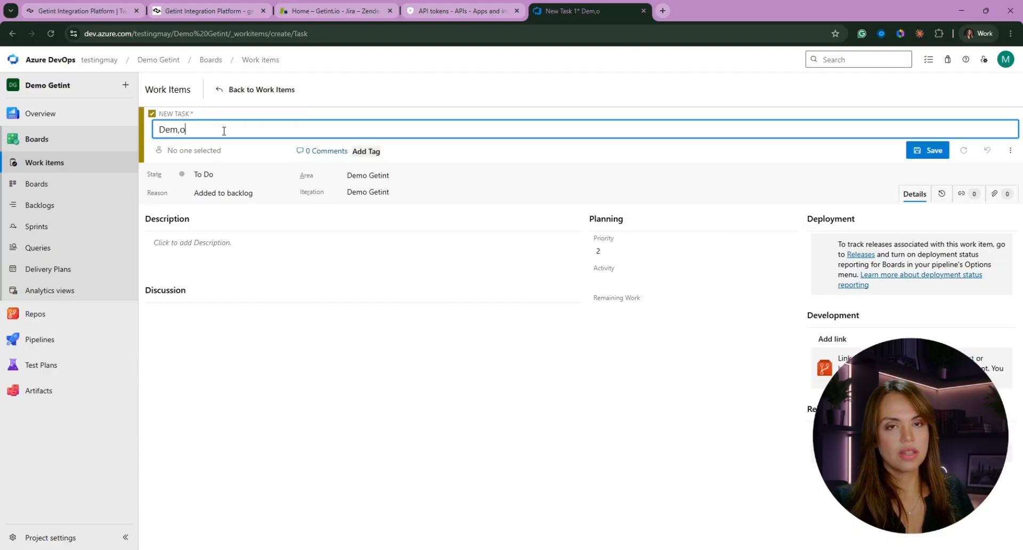
pyautogui.write(' Zendeslk')
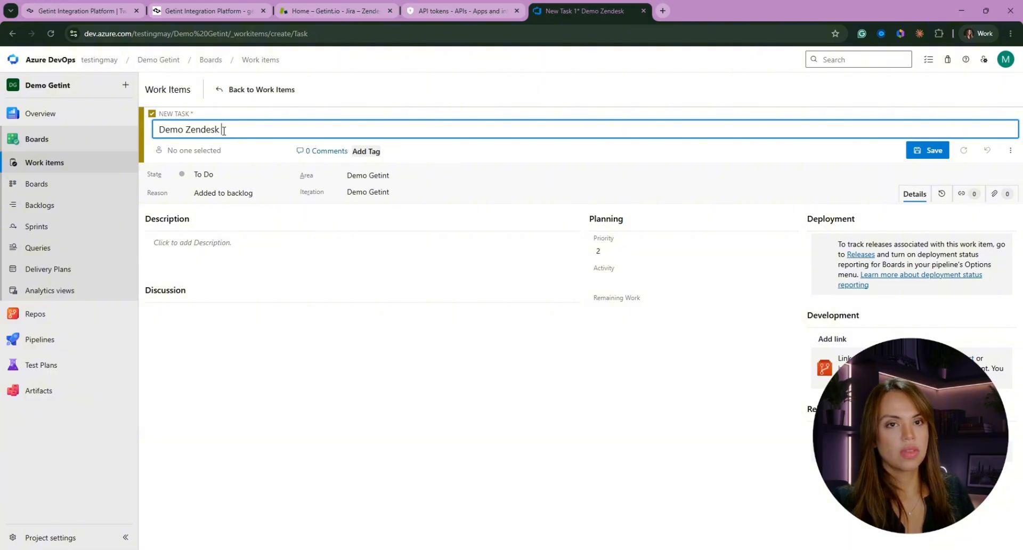
# Add the description "Demo the description", attach the image ChatGPT Image Jun 4, 2026, 08_58_47 AM.png, and save the task
pyautogui.click(225, 175)
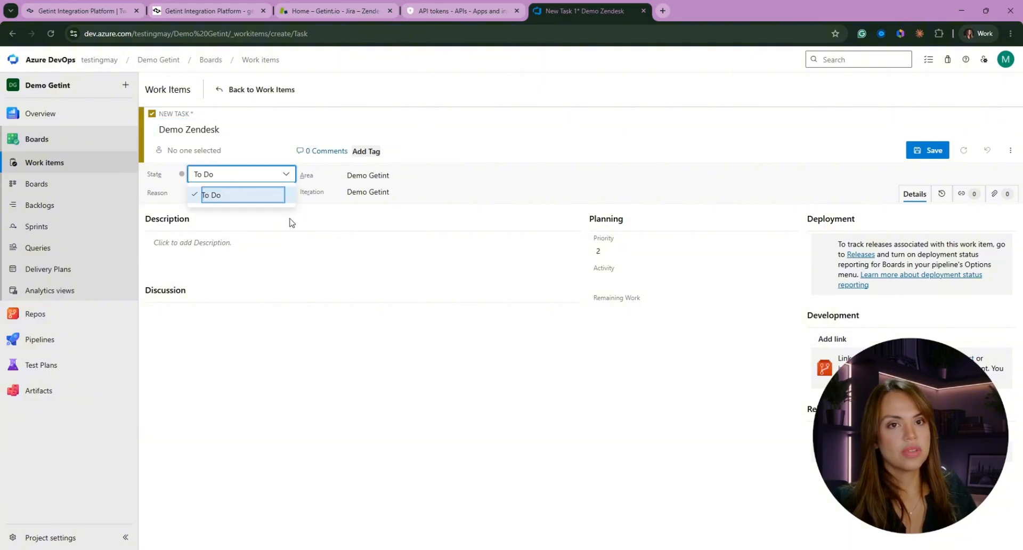
pyautogui.click(283, 242)
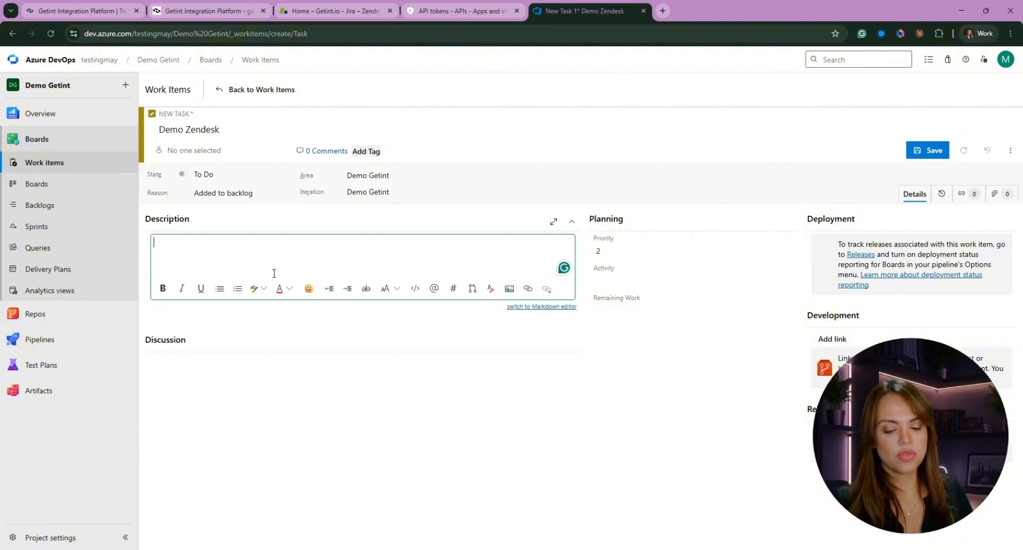
pyautogui.write('Demo the description')
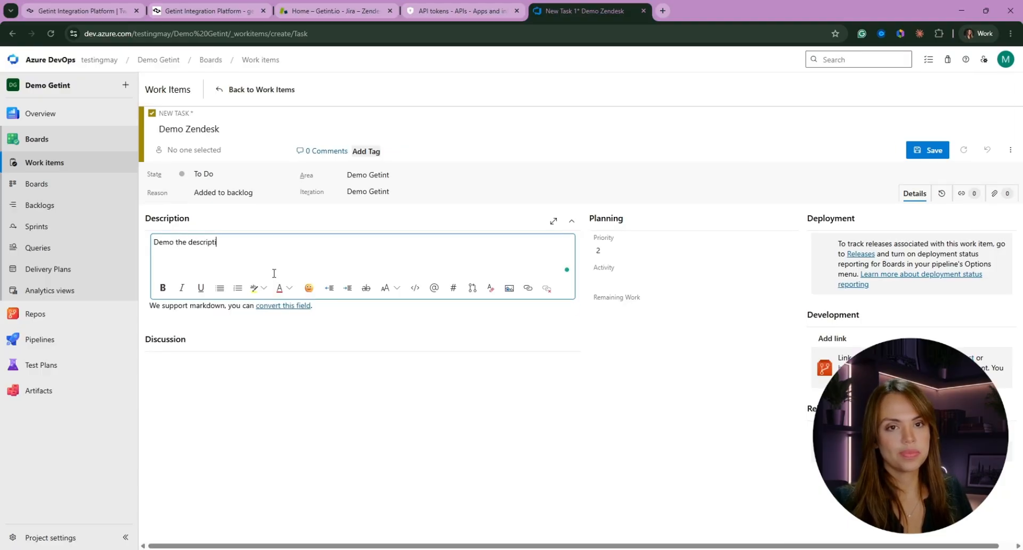
pyautogui.click(996, 195)
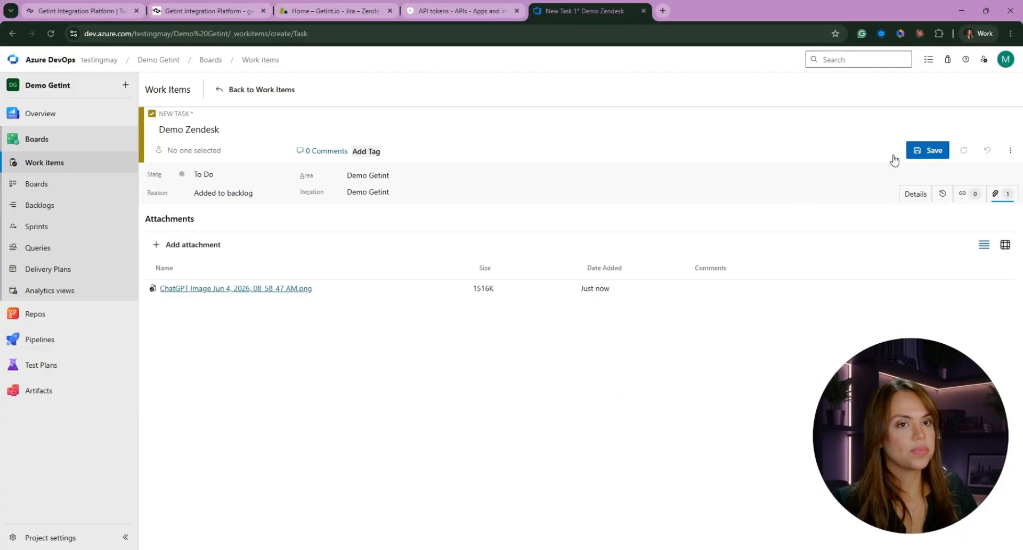
pyautogui.click(921, 152)
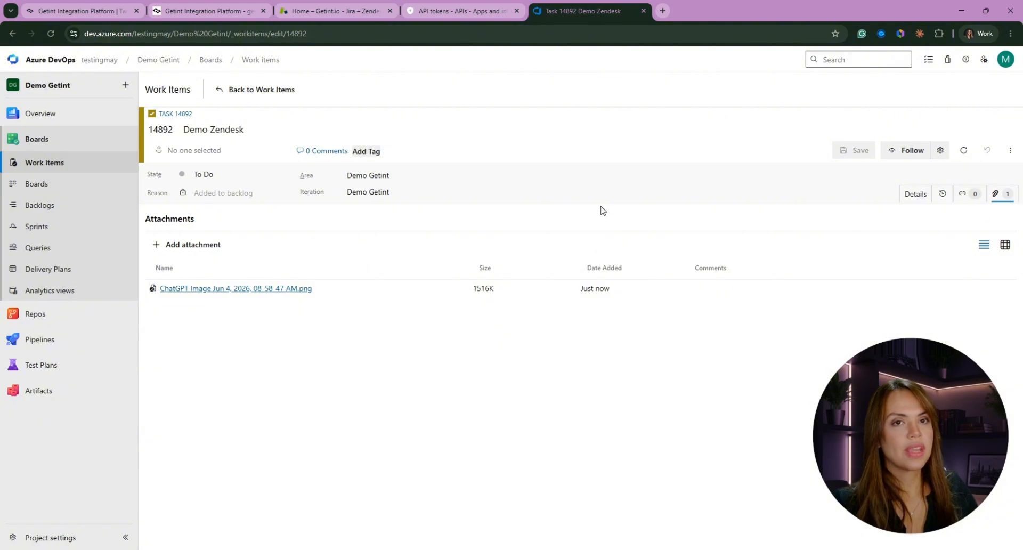
# Switch to Getint, refresh the latest Demo Zendesk runs and open the details of the newest run with a sync
pyautogui.click(202, 11)
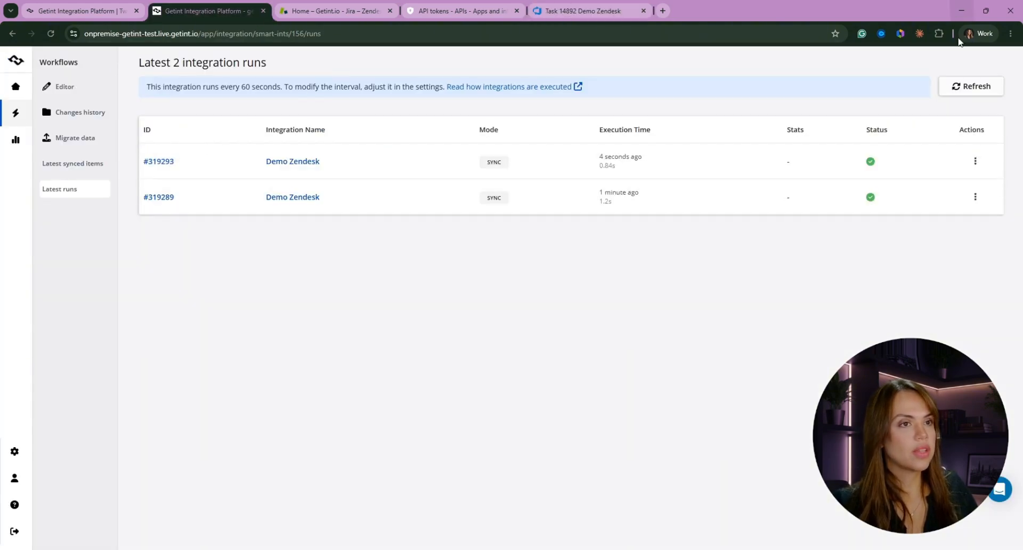
pyautogui.click(955, 89)
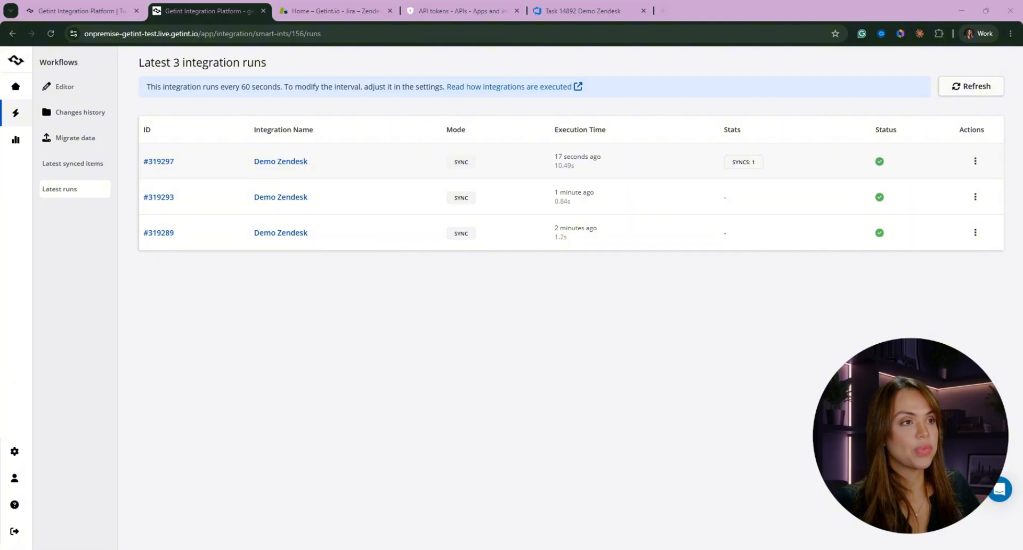
pyautogui.click(976, 161)
pyautogui.click(939, 162)
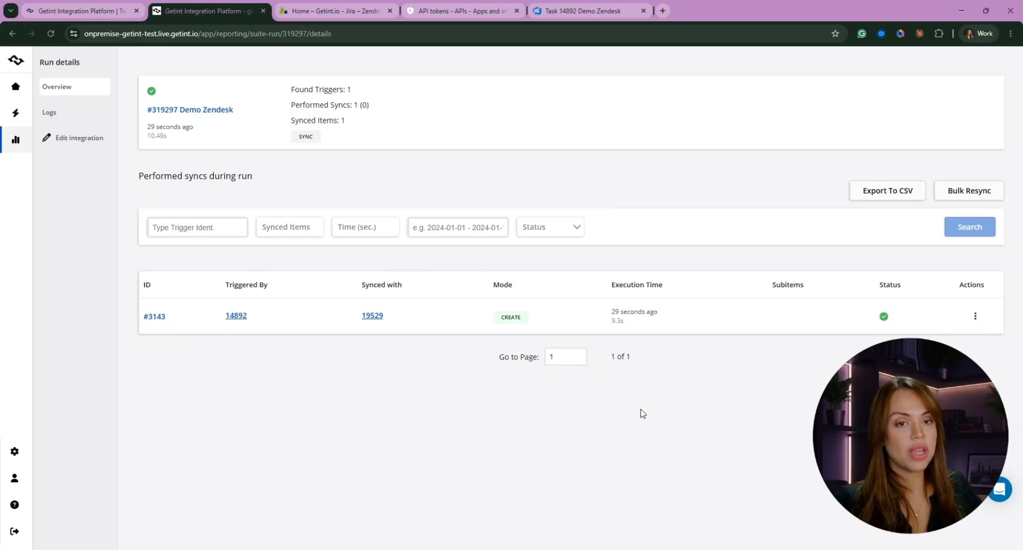
# View the collected item data of the triggering Azure task and of the Zendesk ticket it synced with
pyautogui.click(236, 316)
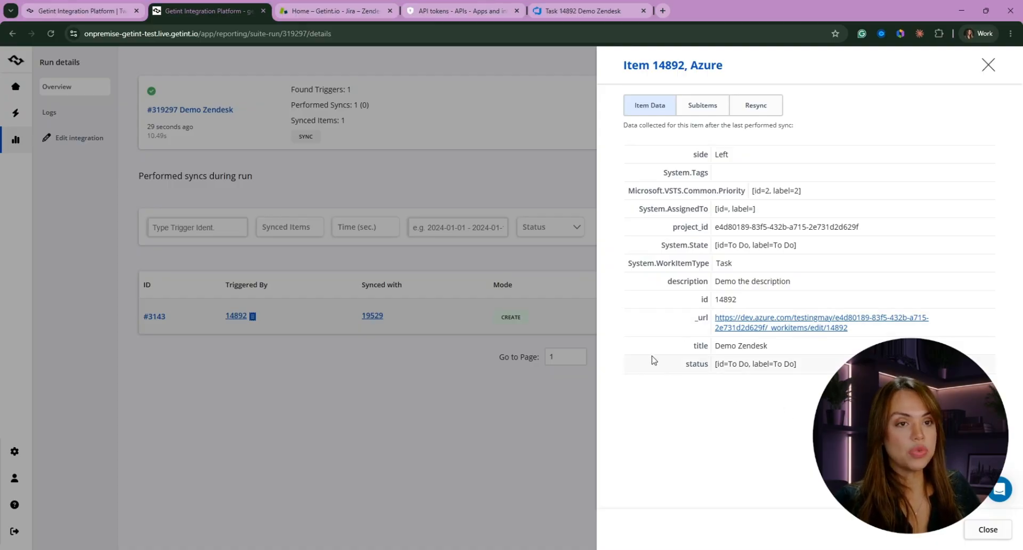
pyautogui.click(333, 436)
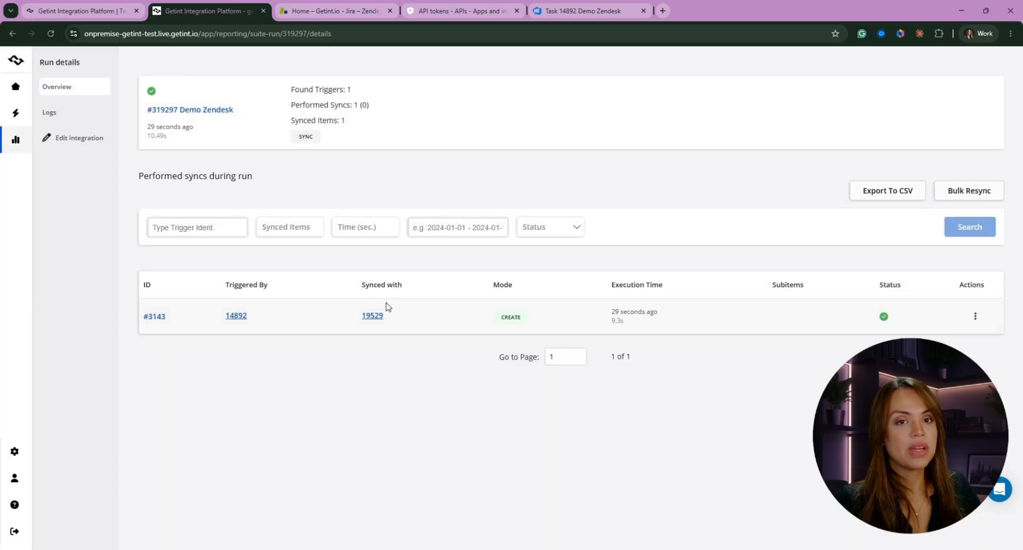
pyautogui.click(369, 317)
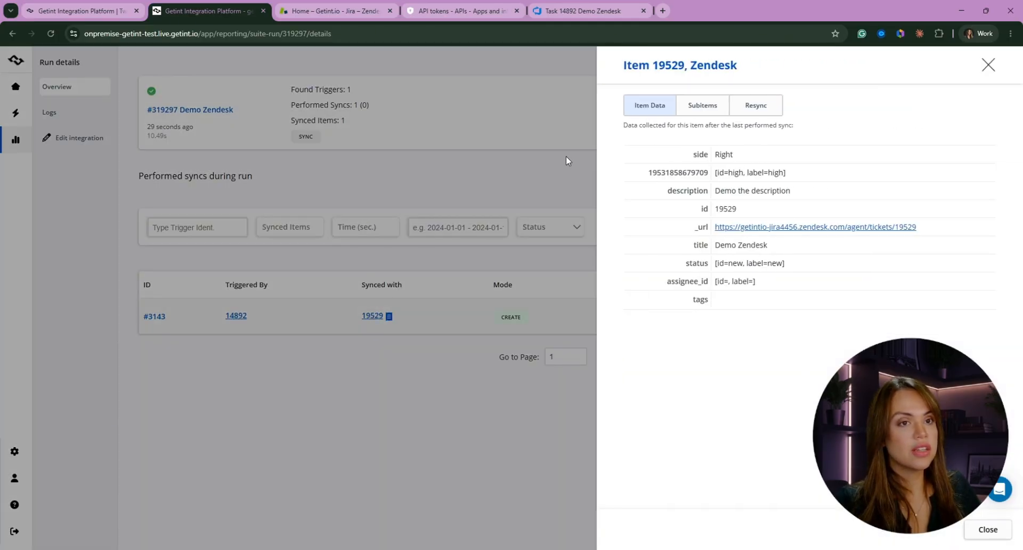
# Open the synced ticket in Zendesk through its URL and examine its fields, description and attachment
pyautogui.click(731, 227)
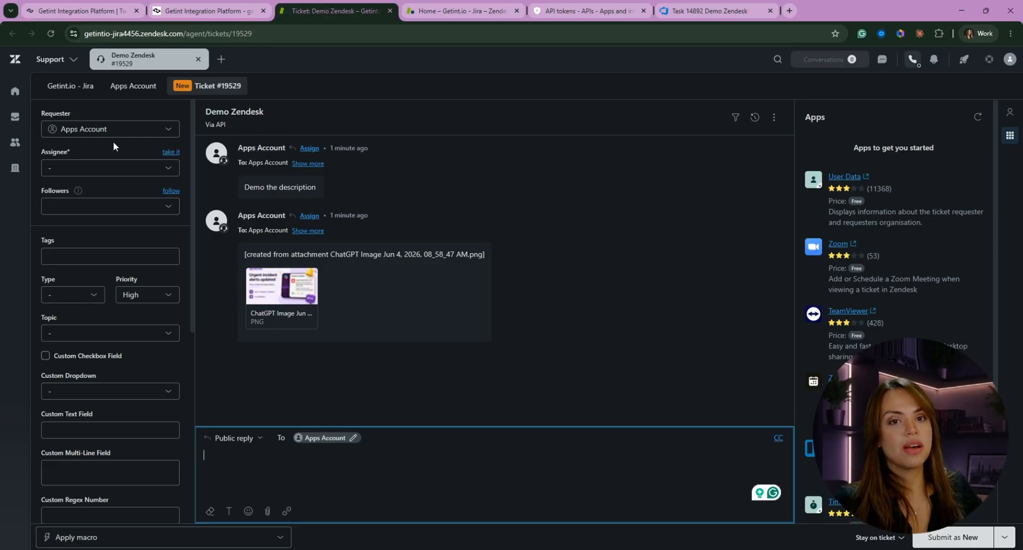
pyautogui.scroll(-7, 121, 416)
pyautogui.scroll(6, 120, 481)
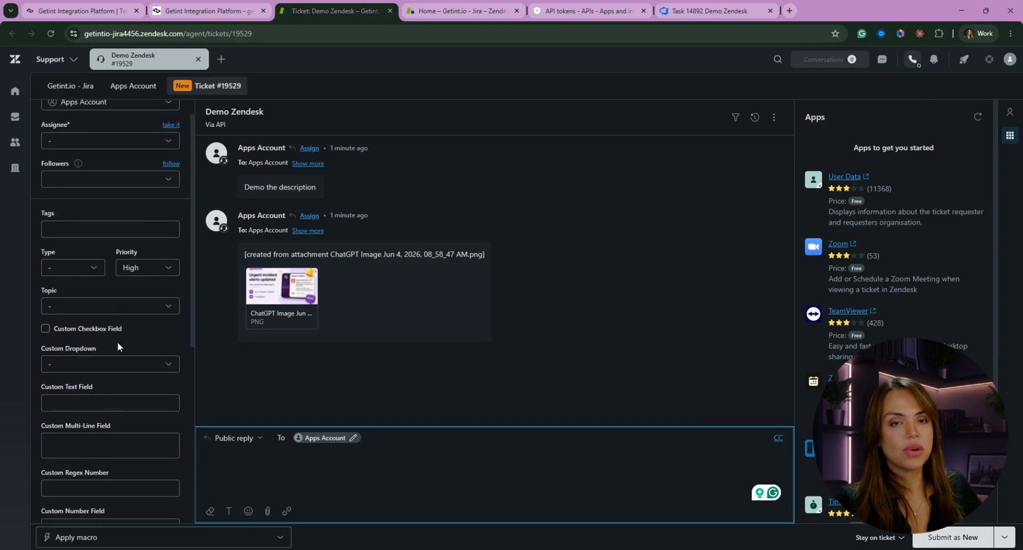
pyautogui.scroll(1, 100, 288)
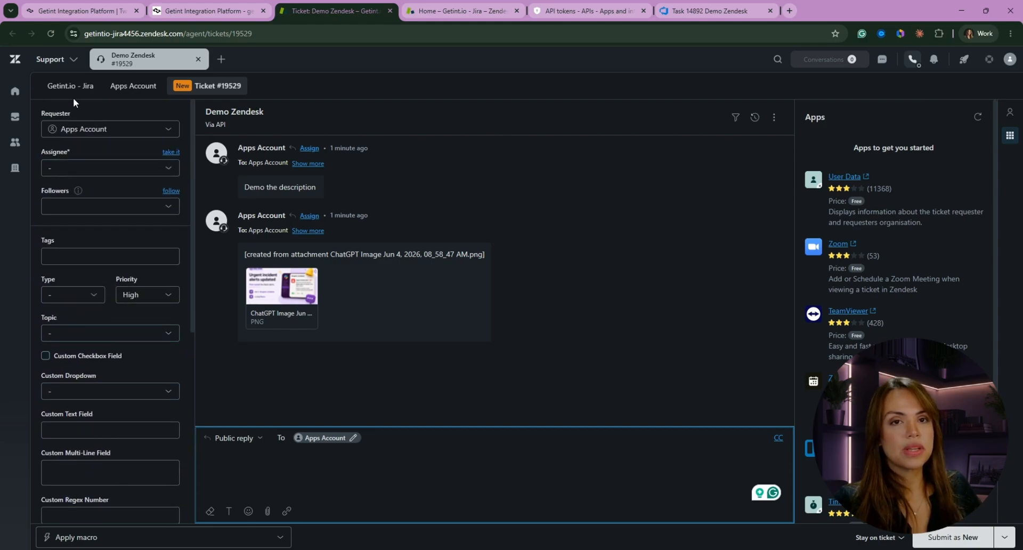
pyautogui.scroll(-6, 142, 297)
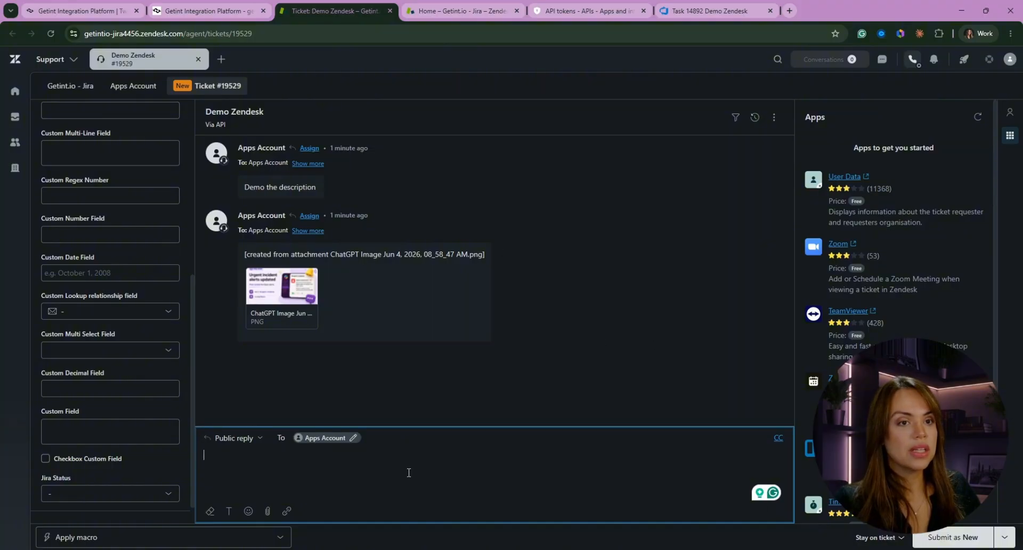
# Add the public reply "Commenting from Zendesk" to the ticket and submit it as In Progress
pyautogui.write('Commenting from Z')
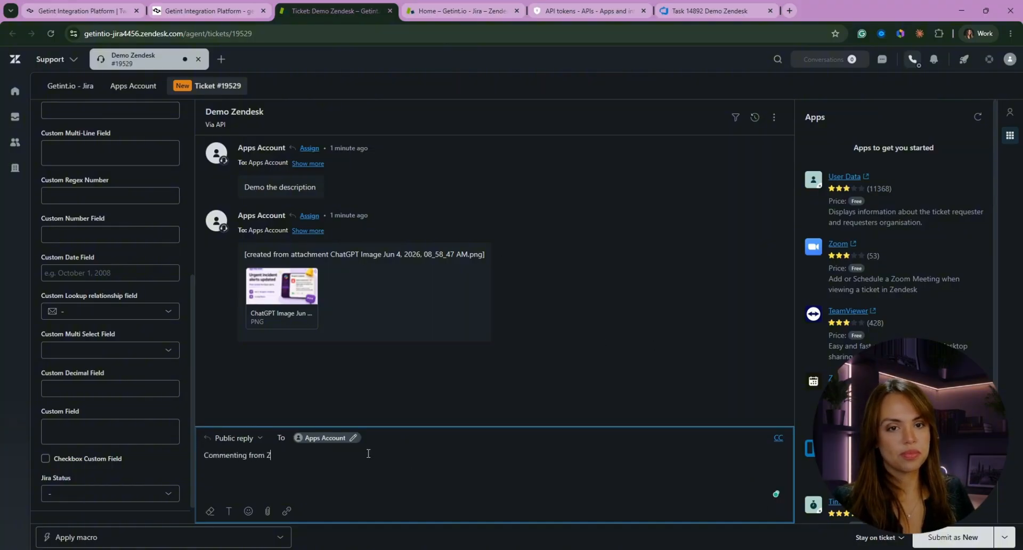
pyautogui.write('endesk')
pyautogui.click(1005, 537)
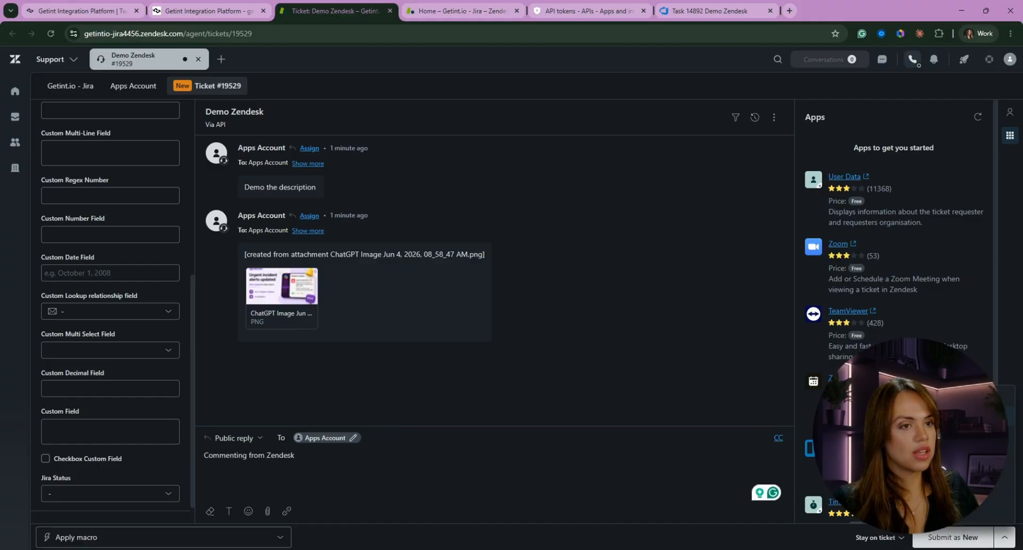
pyautogui.click(959, 435)
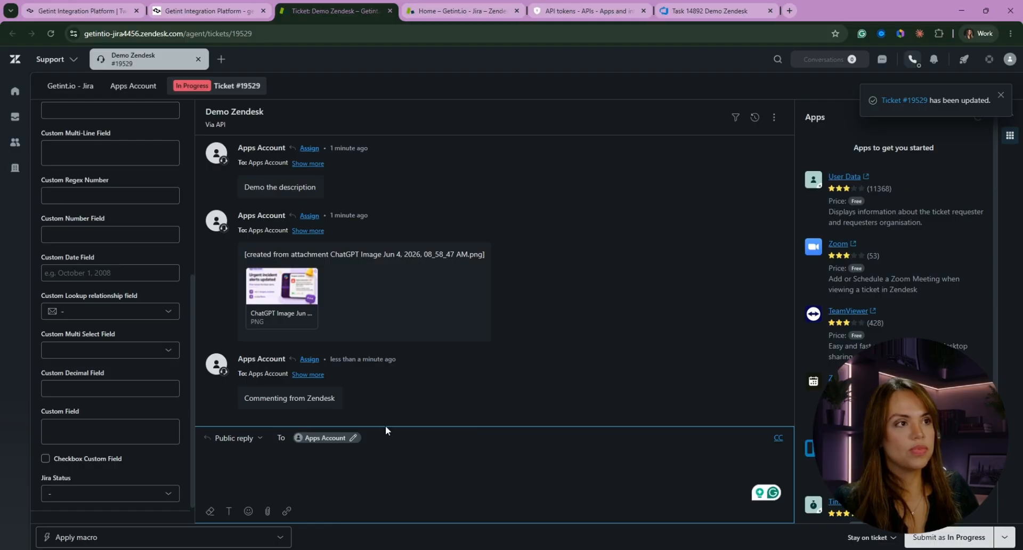
# Return to Getint, refresh the integration runs and open the details of the run triggered by the Zendesk update
pyautogui.click(206, 11)
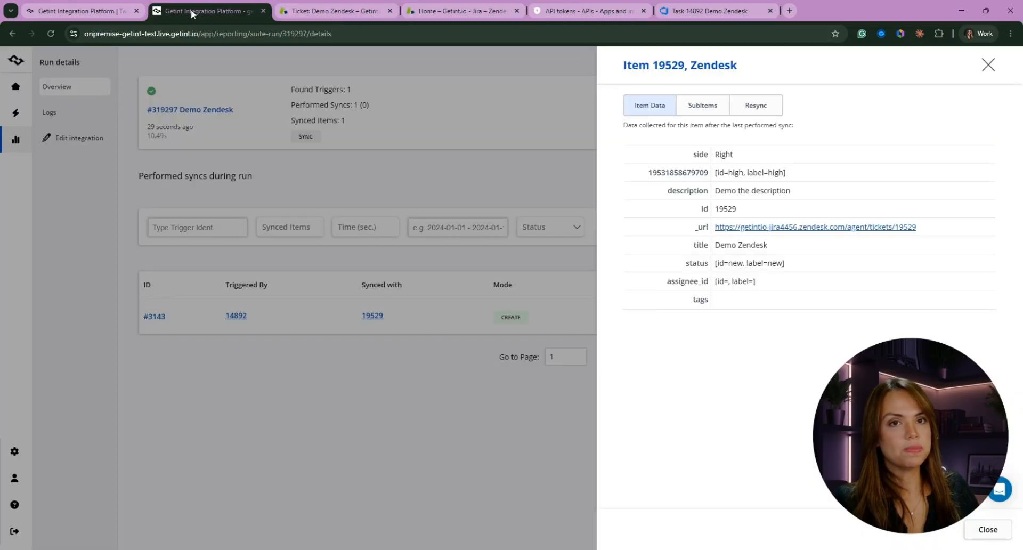
pyautogui.click(979, 85)
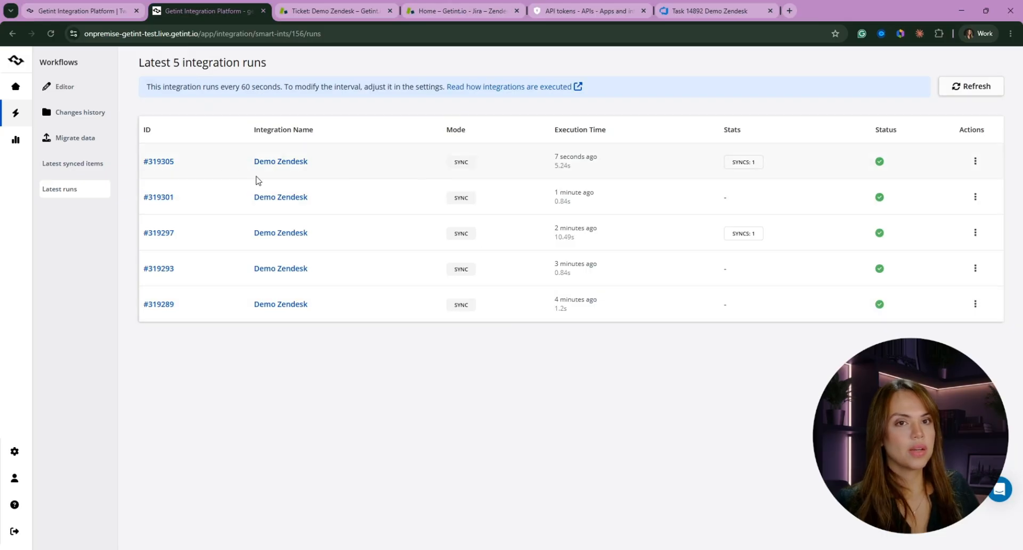
pyautogui.click(975, 161)
pyautogui.click(909, 160)
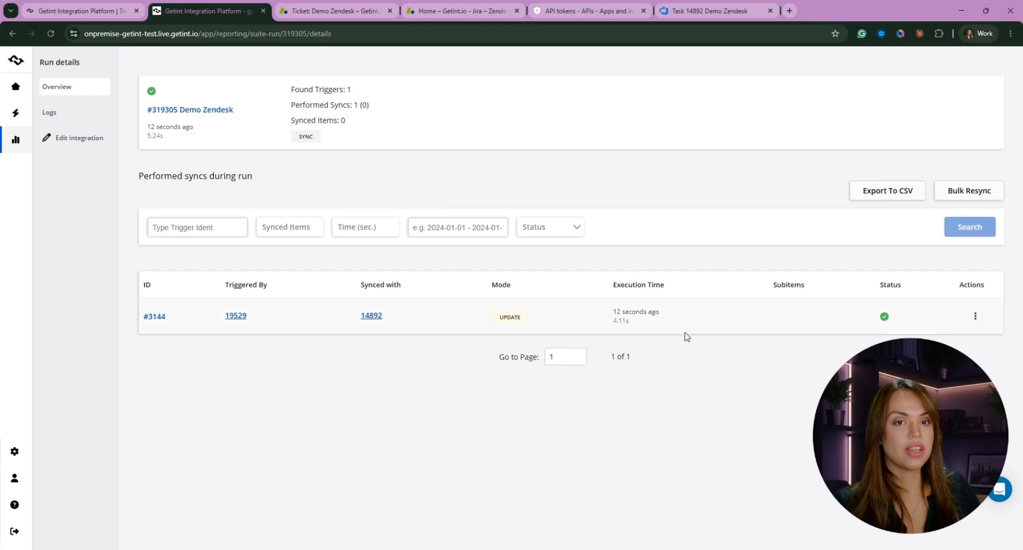
# Review the item data of the Zendesk ticket and its Azure counterpart, and open the task in Azure DevOps through its URL
pyautogui.click(238, 317)
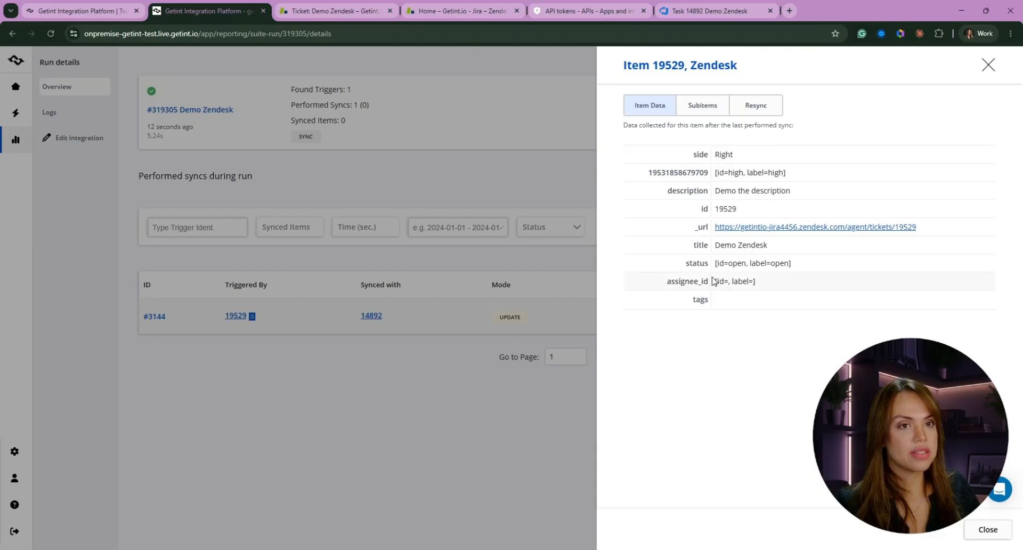
pyautogui.click(305, 415)
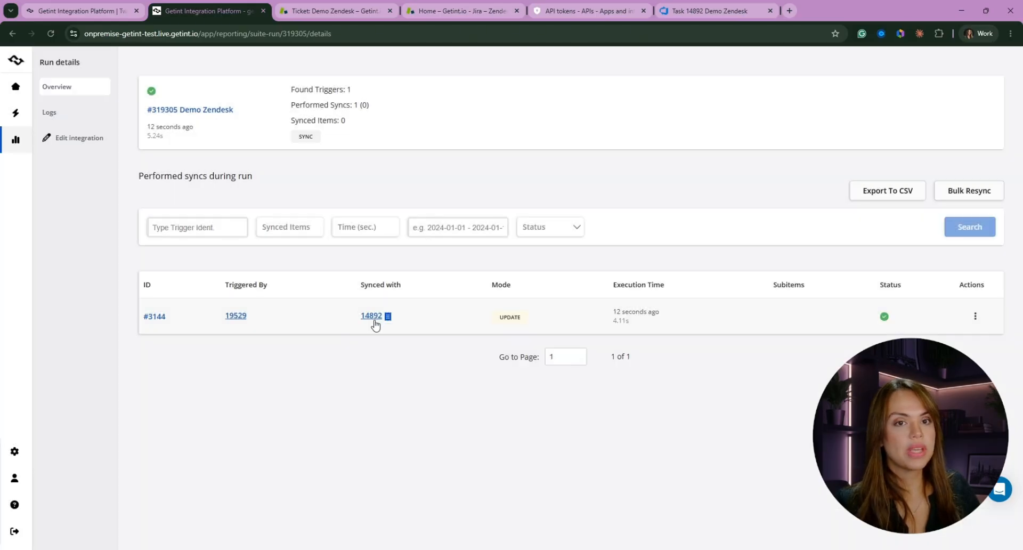
pyautogui.click(373, 320)
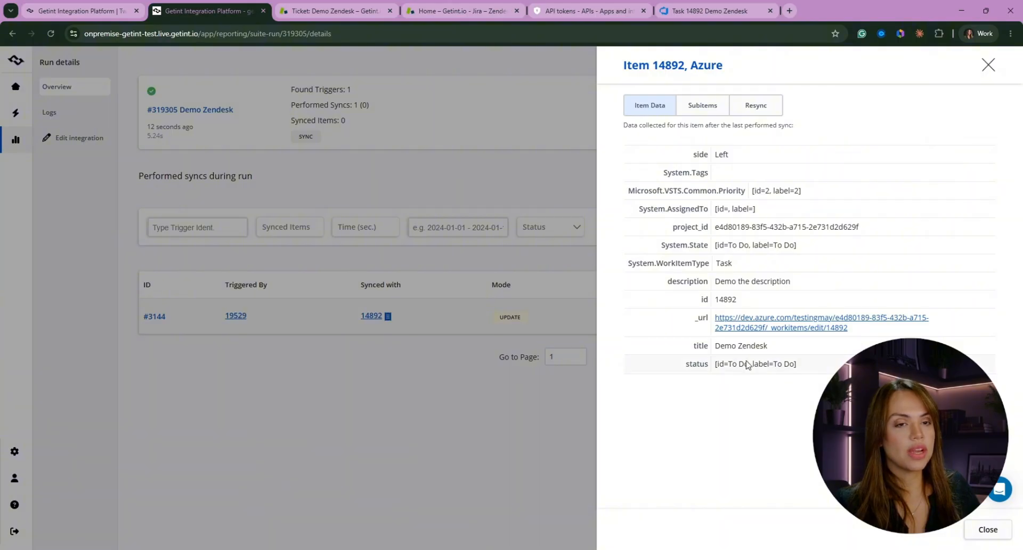
pyautogui.click(747, 328)
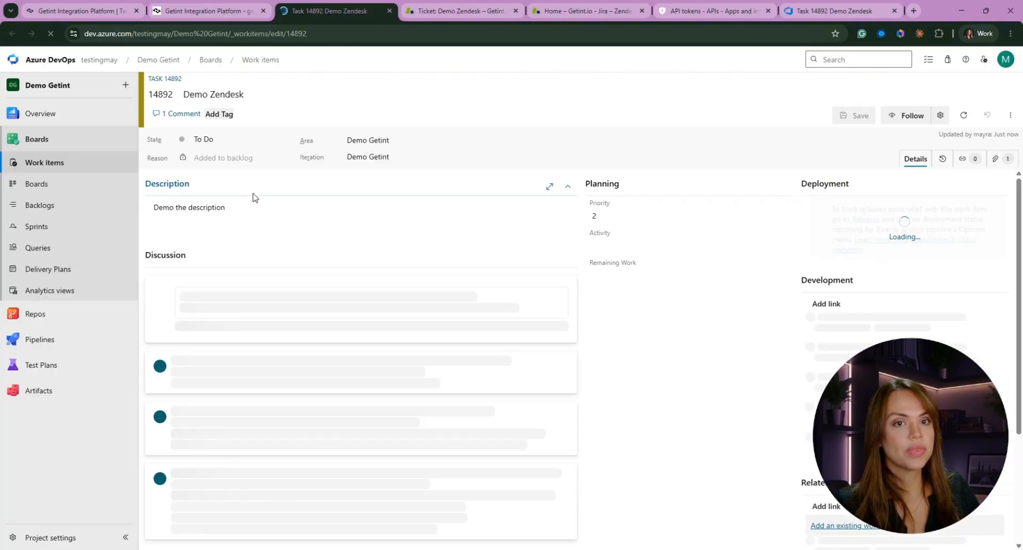